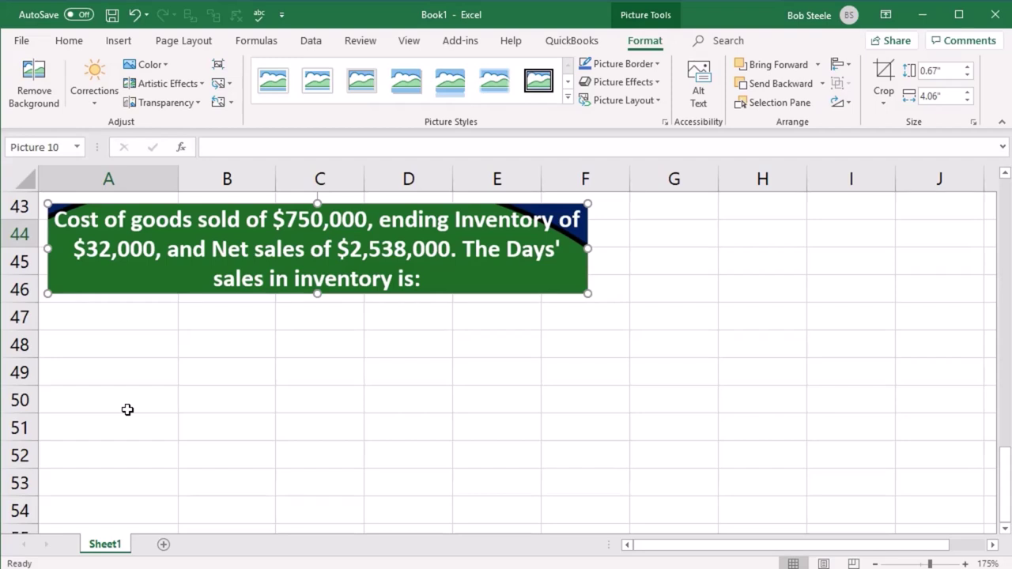
# Label cell A48 COGS and enter 750000 beside it in B48
pyautogui.click(121, 345)
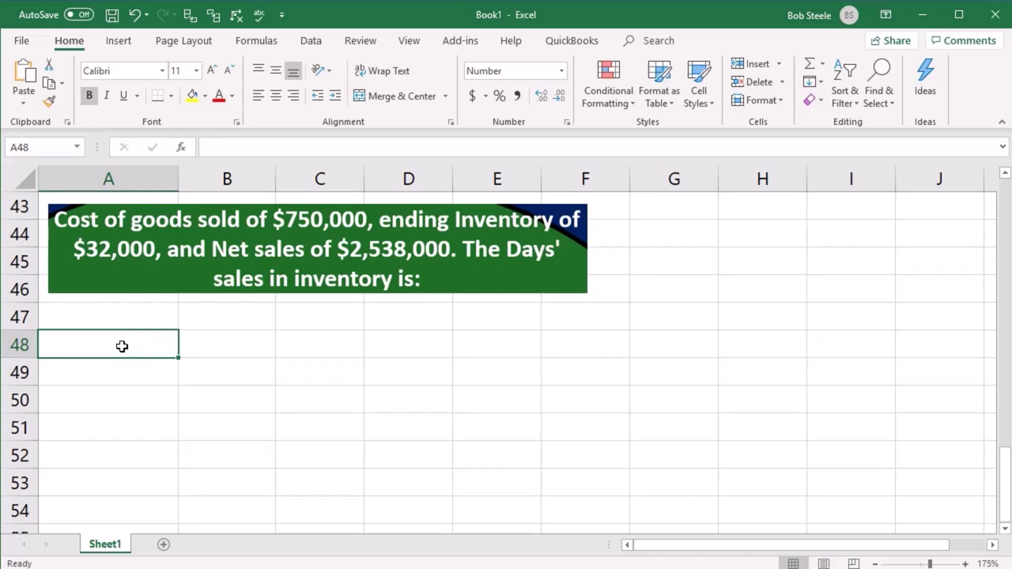
pyautogui.write('=')
pyautogui.press('BackSpace')
pyautogui.write('Cost')
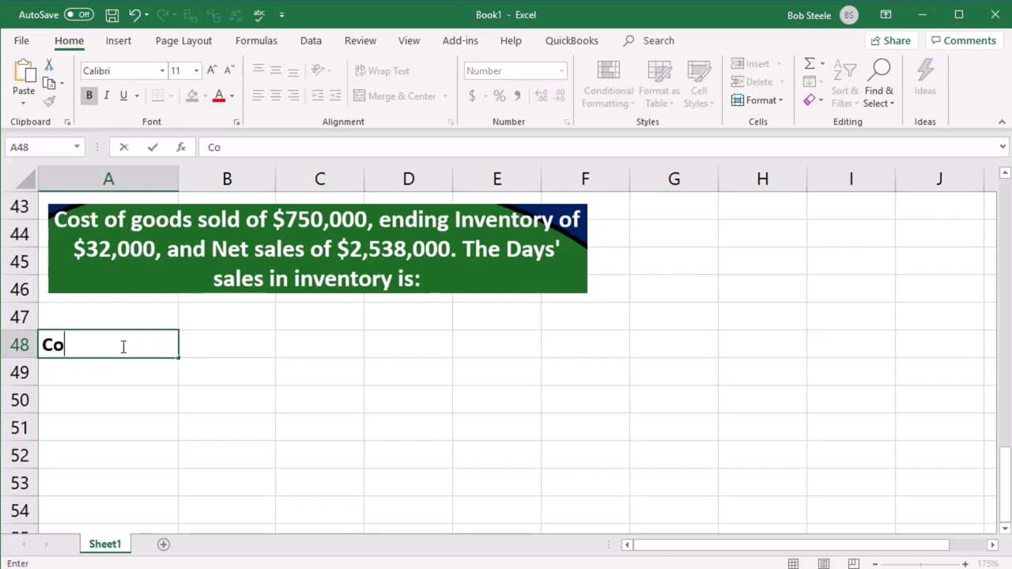
pyautogui.press('BackSpace')
pyautogui.press('BackSpace')
pyautogui.press('BackSpace')
pyautogui.write('OGS')
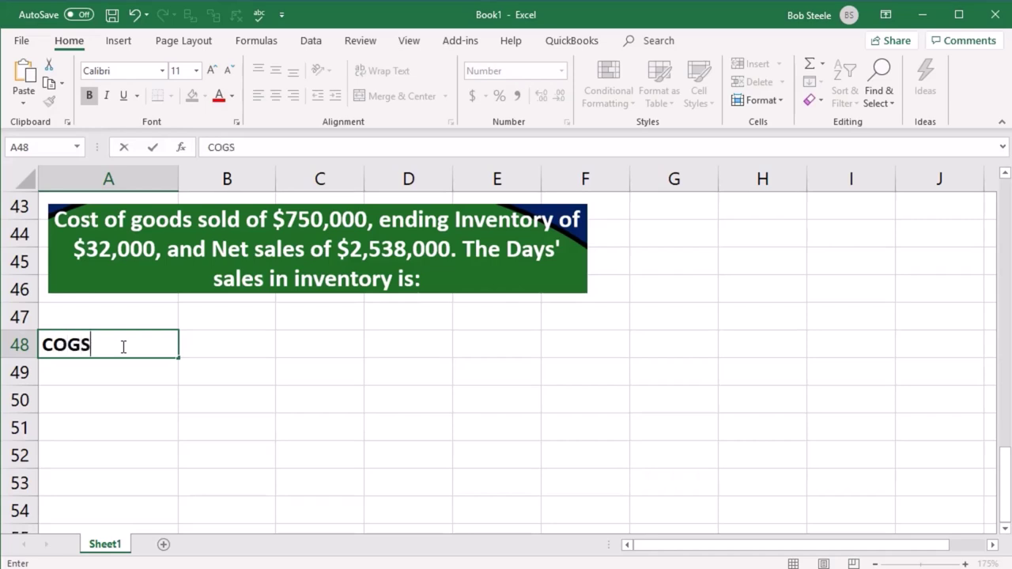
pyautogui.press('Tab')
pyautogui.write('750000')
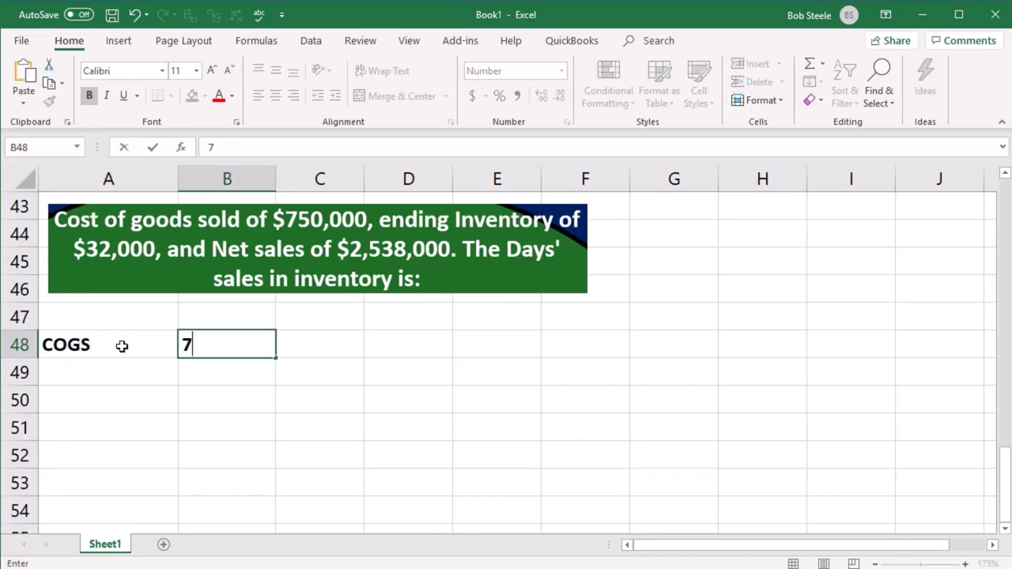
pyautogui.press('Return')
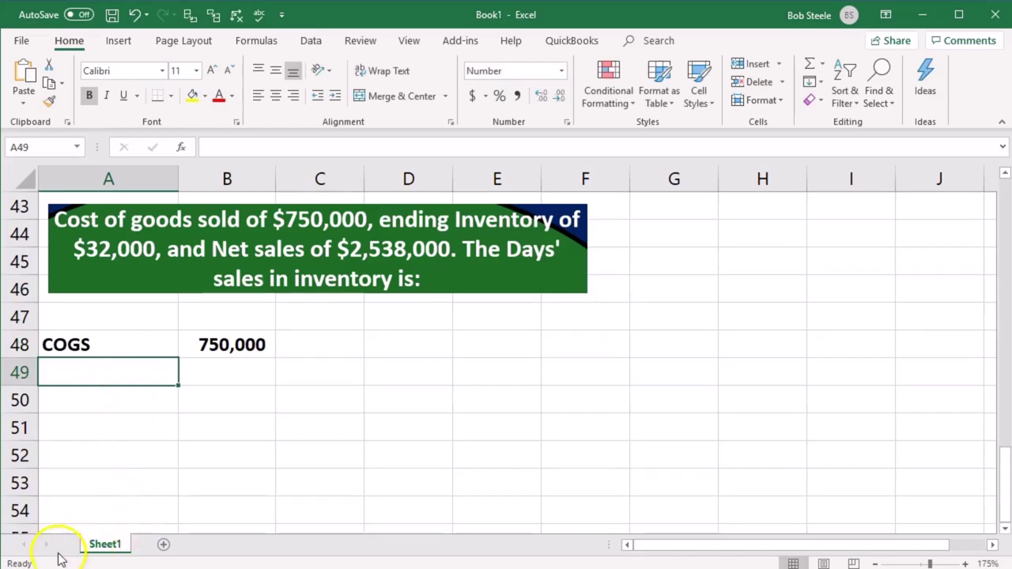
# Label cell A47 Inv, directly above COGS, and enter 32000 in B47
pyautogui.press('Tab')
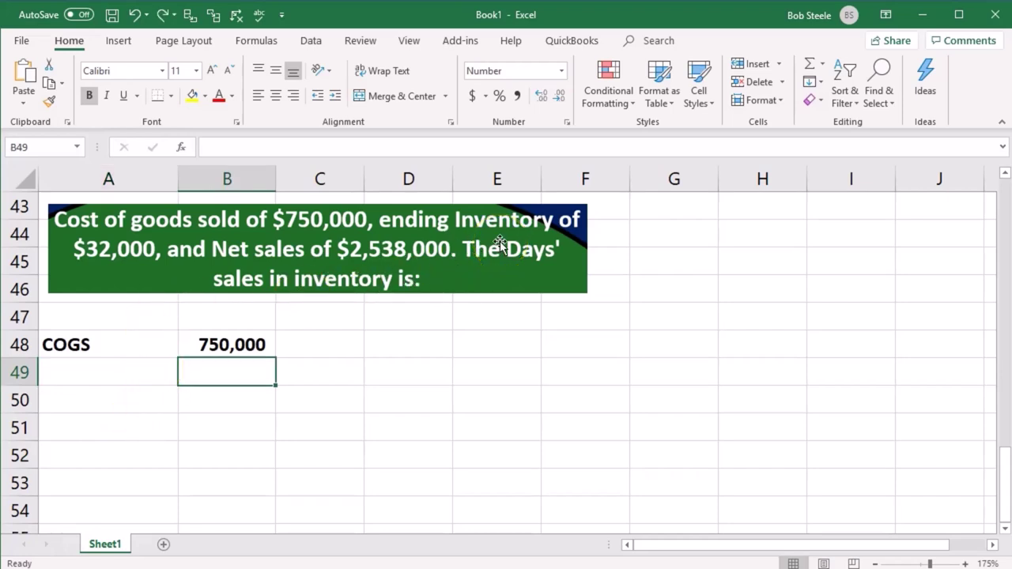
pyautogui.click(140, 320)
pyautogui.write('Inv')
pyautogui.press('Tab')
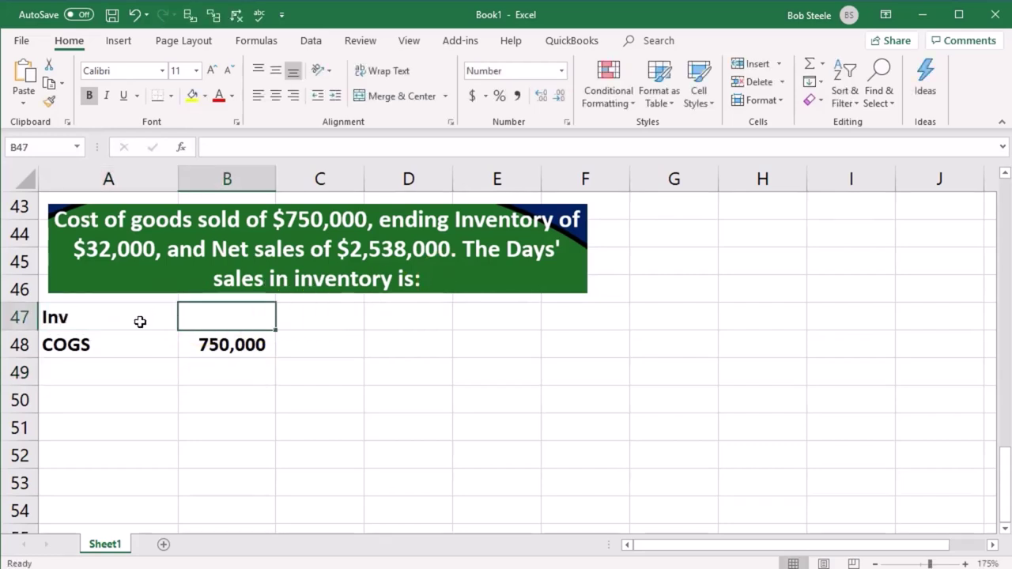
pyautogui.write('32000')
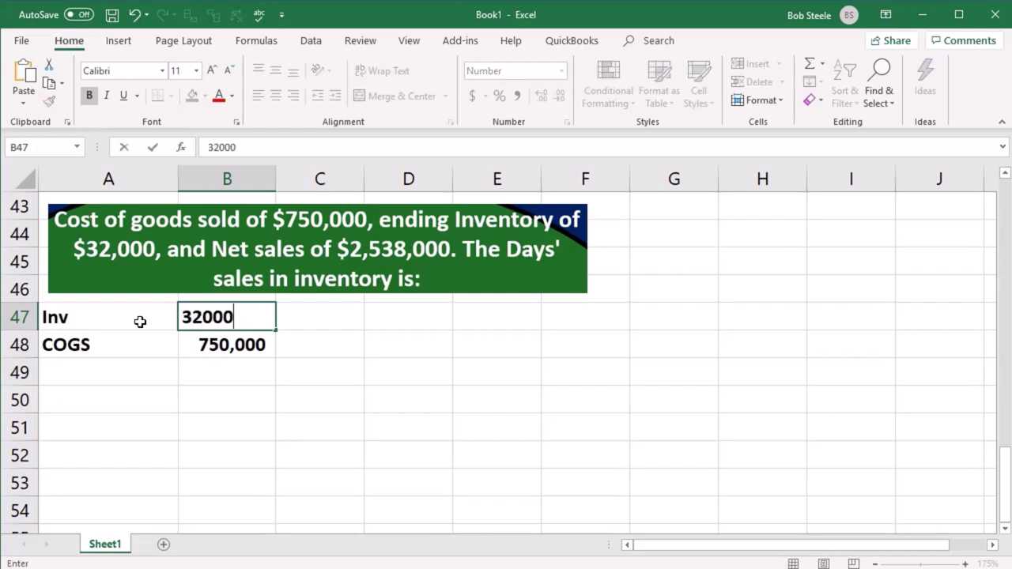
pyautogui.press('Return')
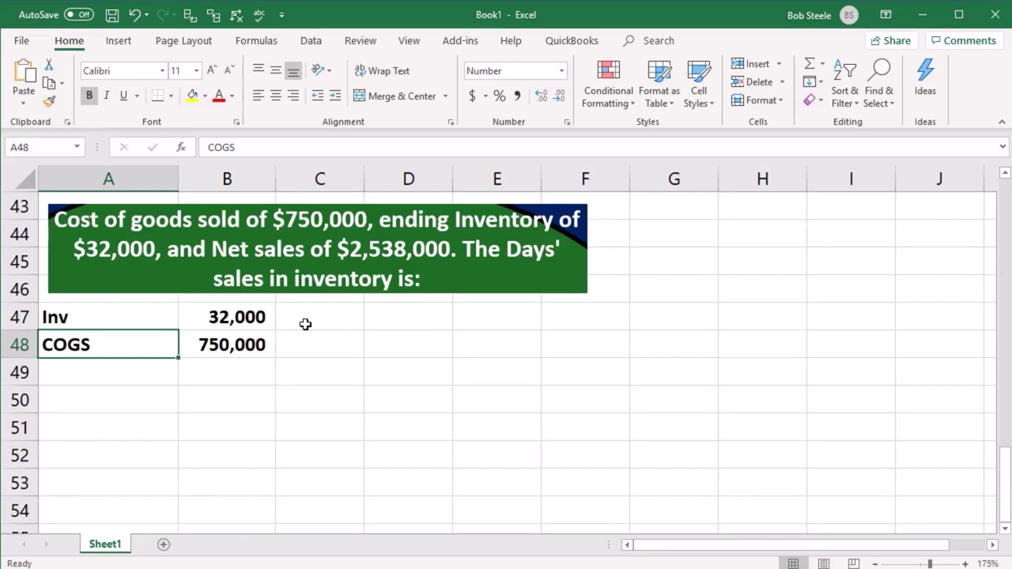
# Enter a formula in B49 that divides inventory by COGS, =B47/B48
pyautogui.press('Down')
pyautogui.press('Right')
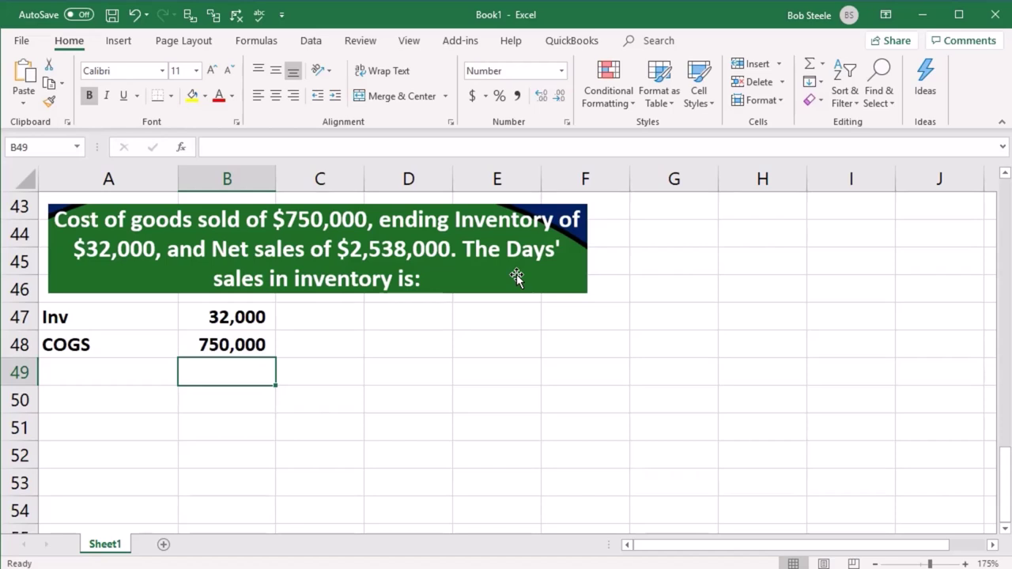
pyautogui.write('=')
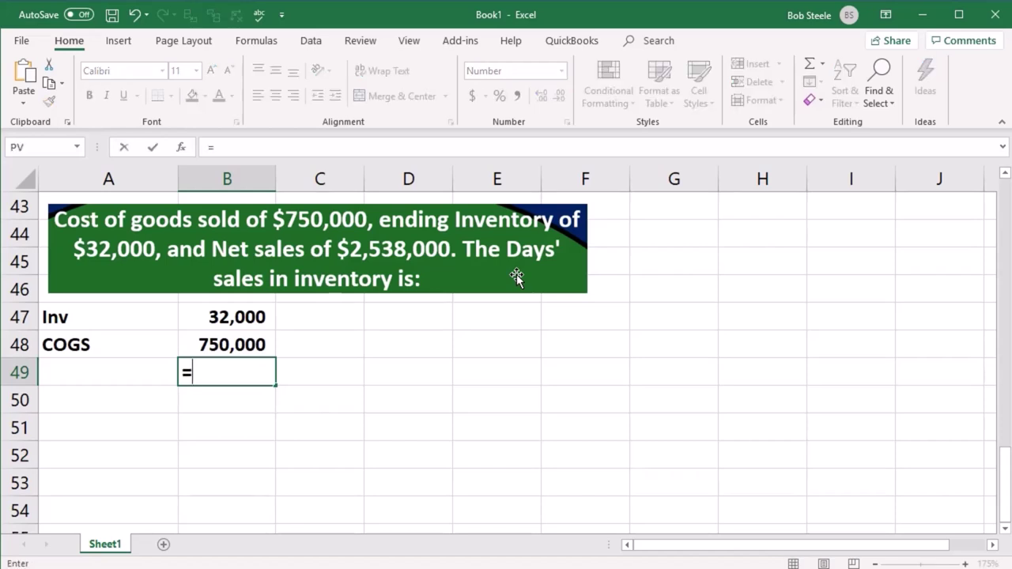
pyautogui.click(248, 316)
pyautogui.write('/')
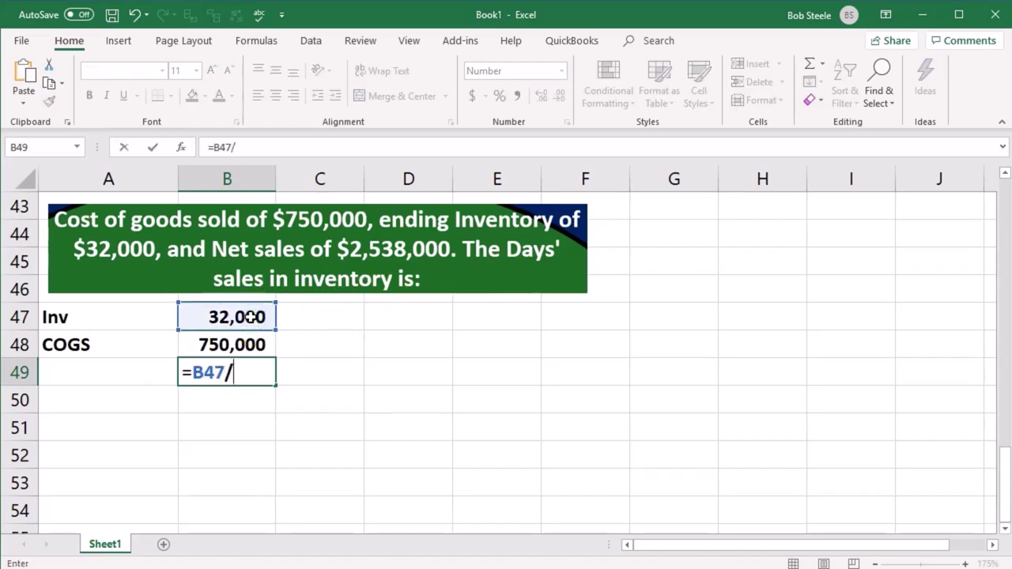
pyautogui.click(250, 343)
pyautogui.press('Return')
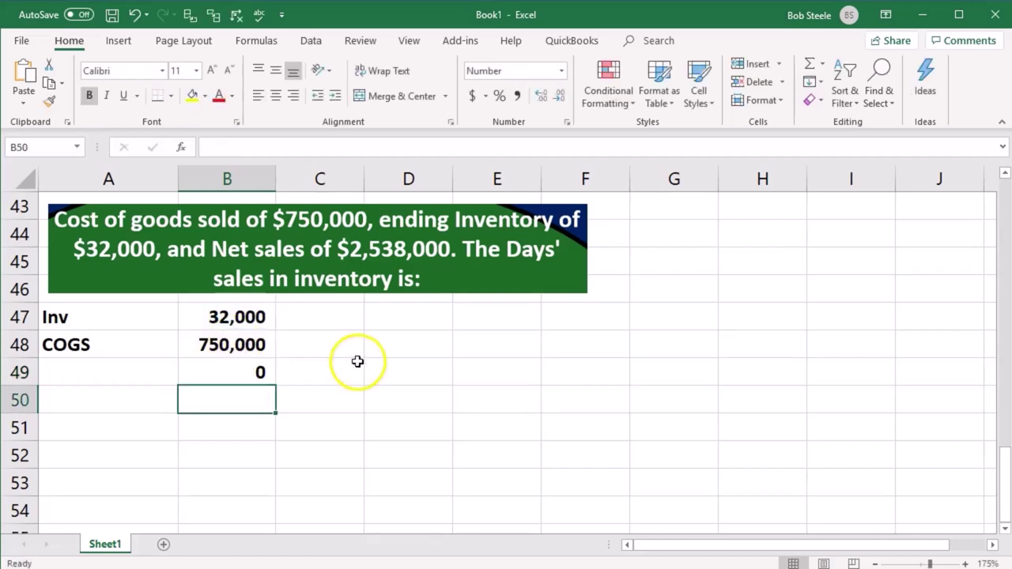
# Show the inventory-to-COGS ratio in B49 with three decimal places
pyautogui.click(228, 371)
pyautogui.click(540, 96)
pyautogui.click(541, 95)
pyautogui.click(540, 96)
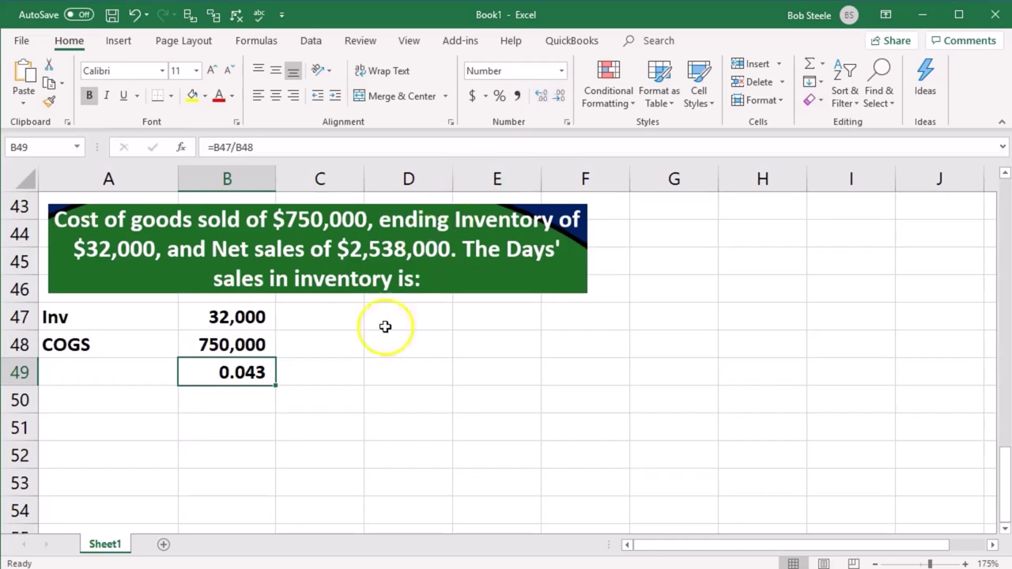
# Enter 365 in B50, directly below the ratio, as the number of days in the year
pyautogui.click(238, 398)
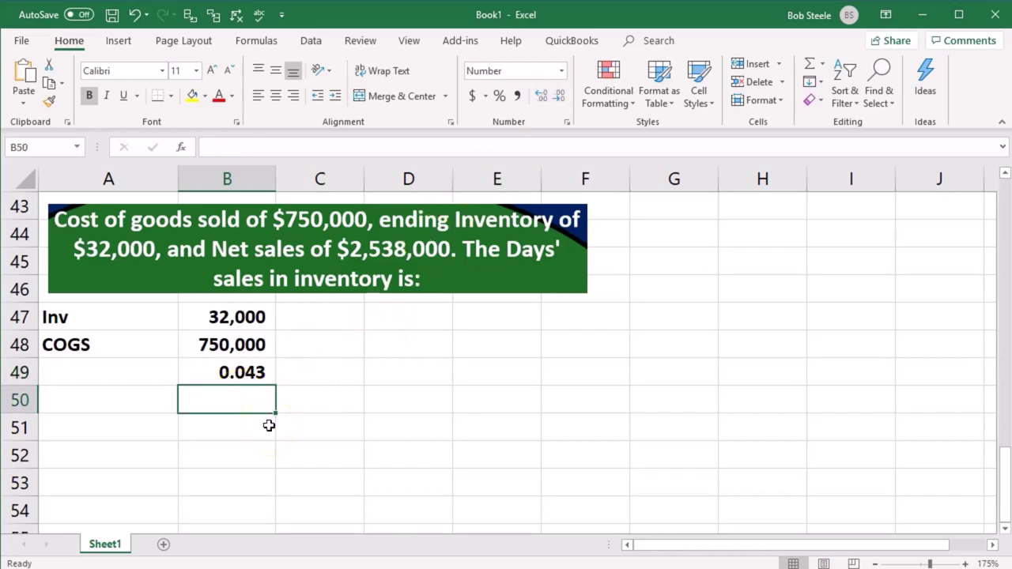
pyautogui.write('365')
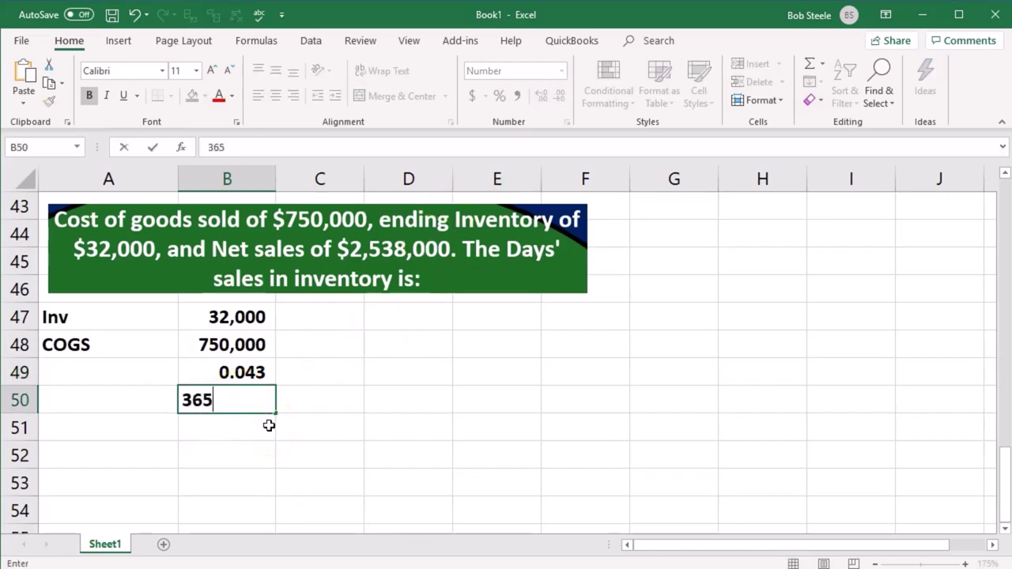
pyautogui.press('Return')
# Underline the COGS amount in B48 and the 365 in B50
pyautogui.click(231, 345)
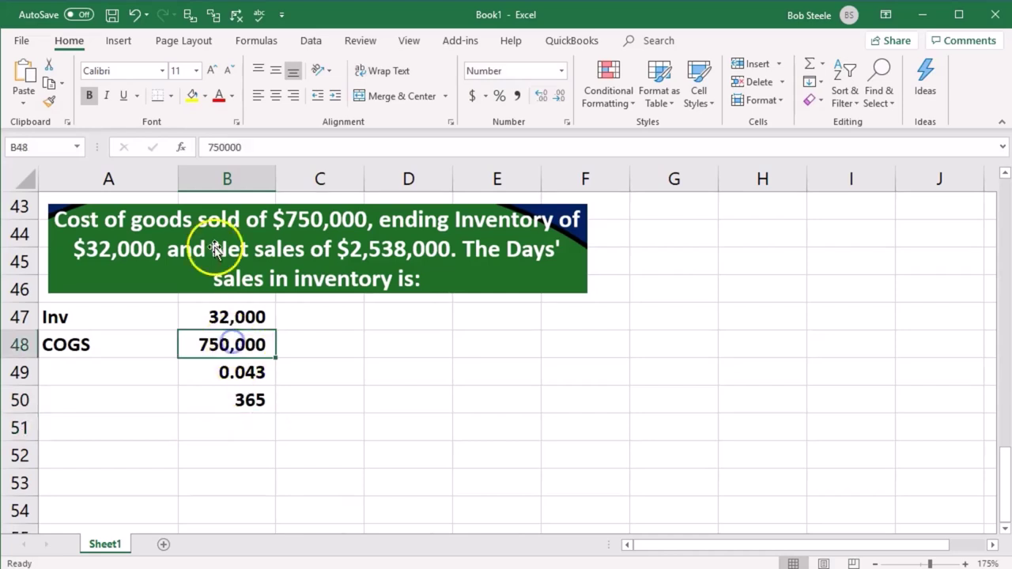
pyautogui.click(124, 96)
pyautogui.click(249, 400)
pyautogui.click(124, 95)
# Calculate the days' sales in inventory in B51 by multiplying the ratio by the days, =B49*B50
pyautogui.click(203, 423)
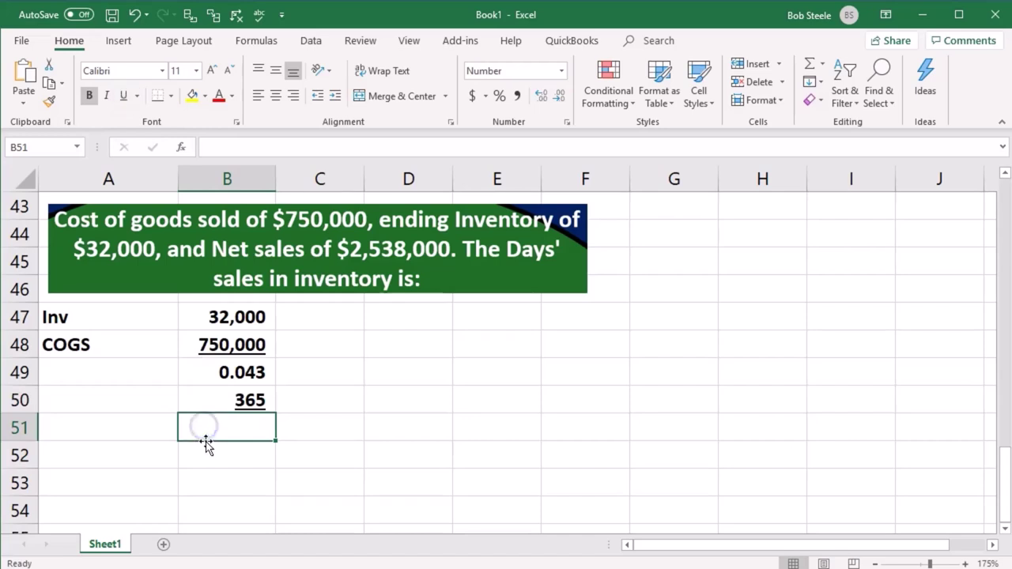
pyautogui.write('=')
pyautogui.press('Up')
pyautogui.press('Up')
pyautogui.write('*')
pyautogui.press('Up')
pyautogui.press('Return')
# Show the days' sales in inventory result in B51 with two decimal places
pyautogui.press('Up')
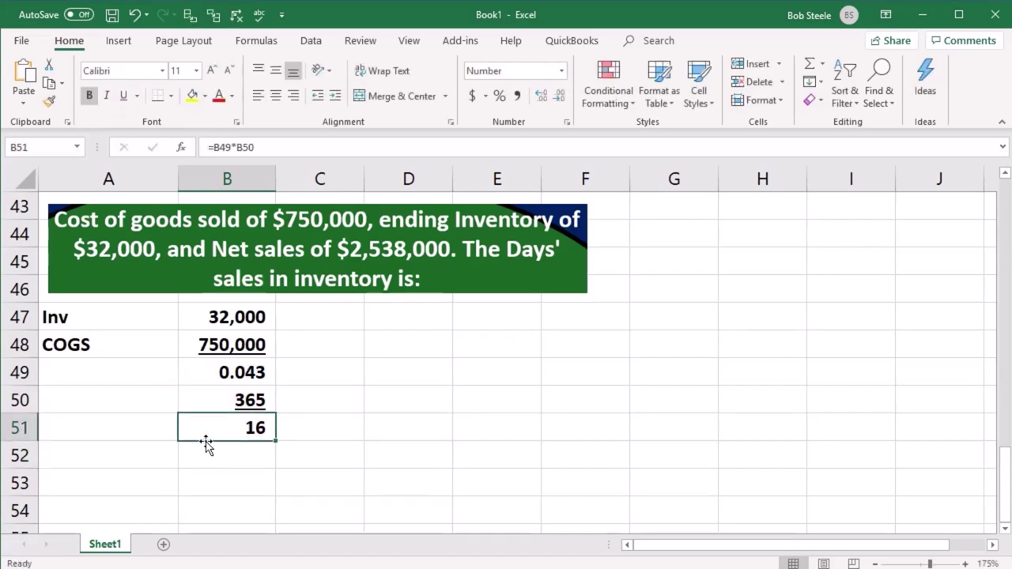
pyautogui.click(541, 95)
pyautogui.click(541, 96)
# Copy the calculation in B47:B51 to column D, starting at cell D47
pyautogui.click(385, 320)
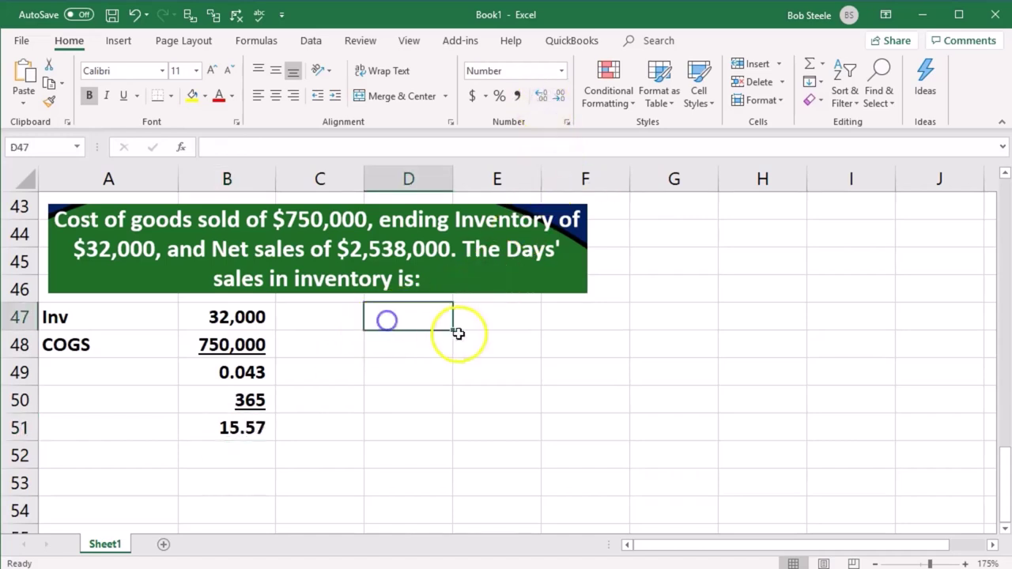
pyautogui.moveTo(241, 320); pyautogui.dragTo(226, 428)
pyautogui.hotkey('ctrl', 'c')
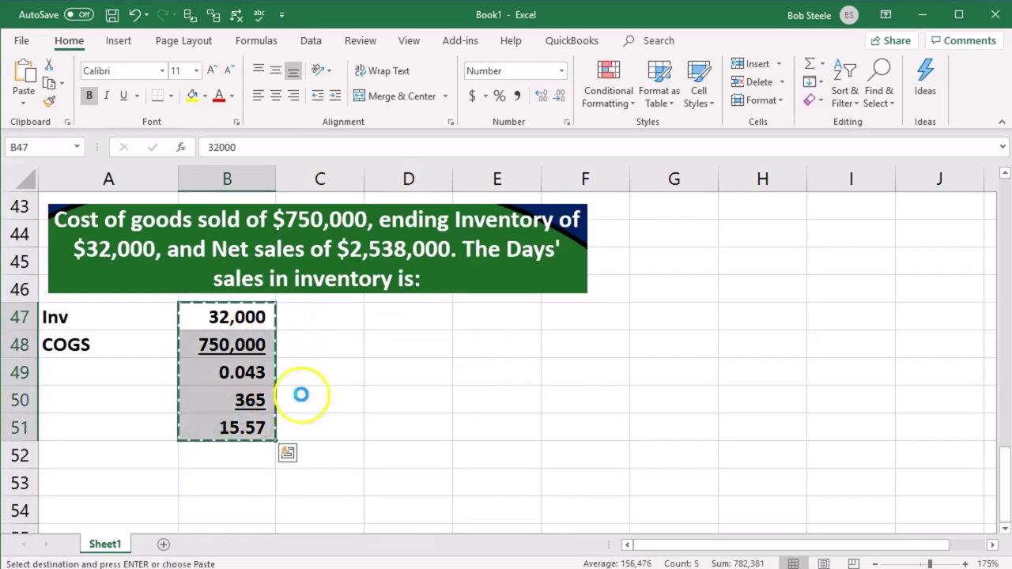
pyautogui.click(395, 316)
pyautogui.hotkey('ctrl', 'v')
# Reverse the ratio in the copied calculation by replacing the D49 formula with =D48/D47
pyautogui.click(397, 372)
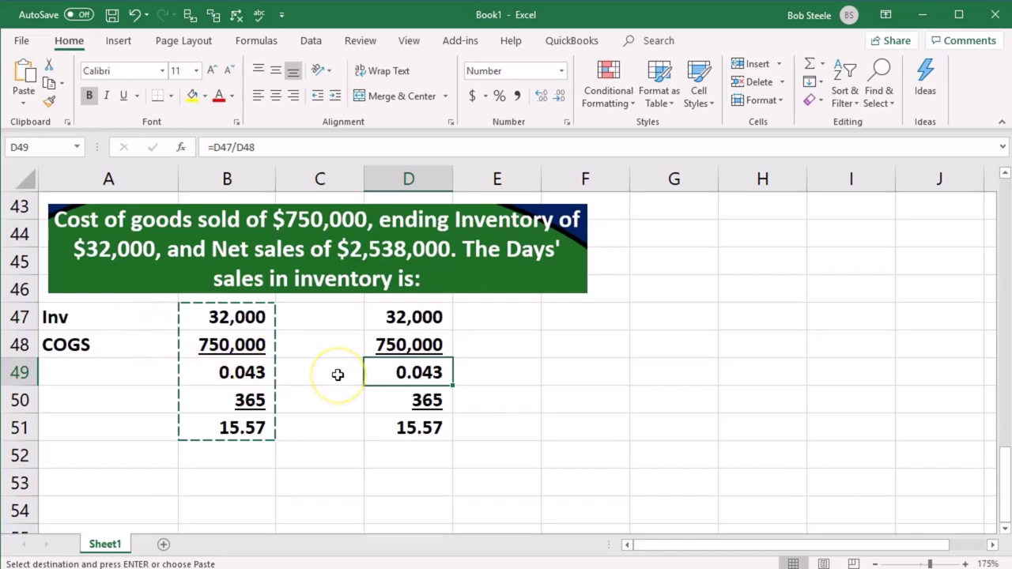
pyautogui.write('=')
pyautogui.press('Up')
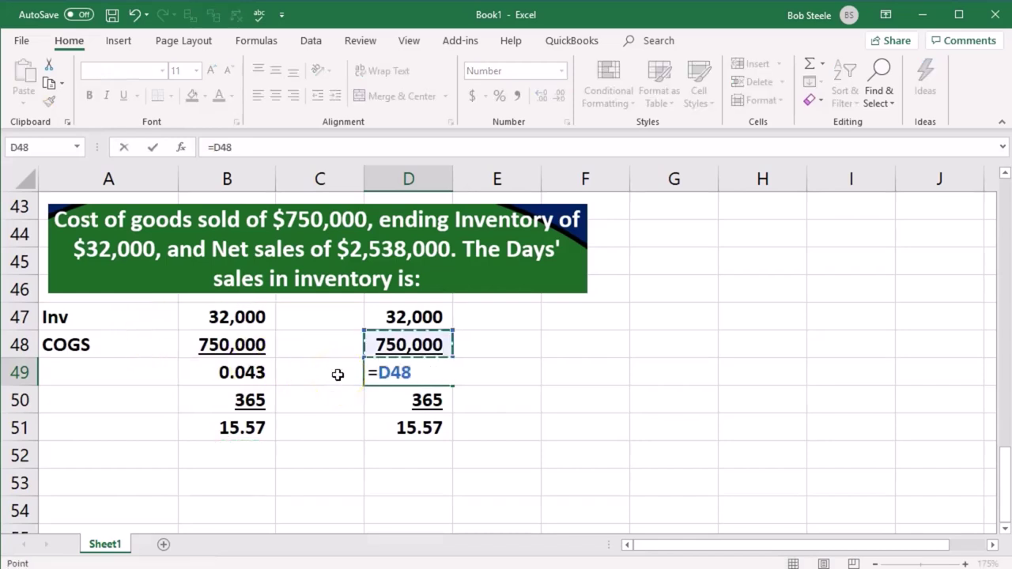
pyautogui.write('/')
pyautogui.press('Up')
pyautogui.press('Up')
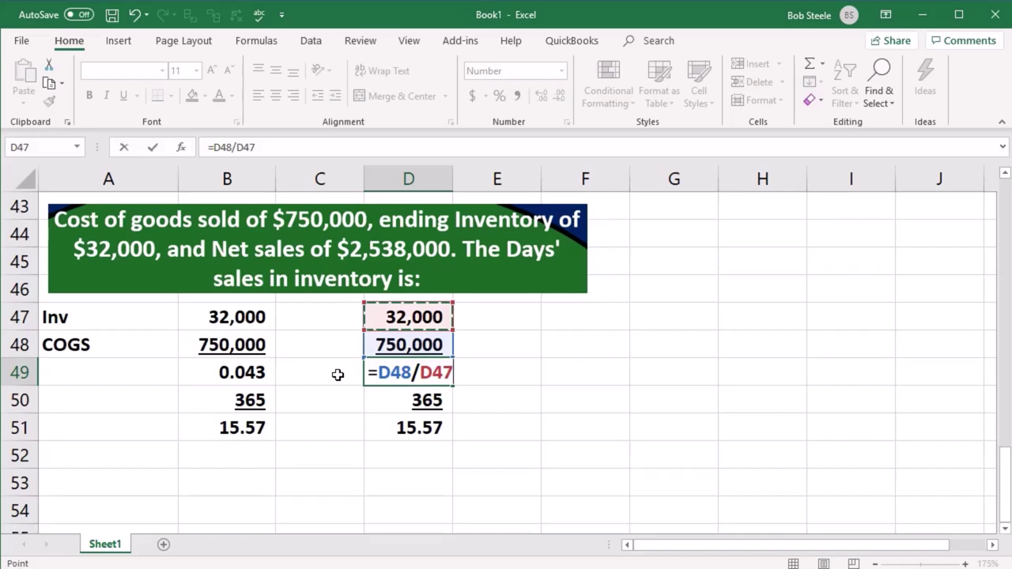
pyautogui.press('Return')
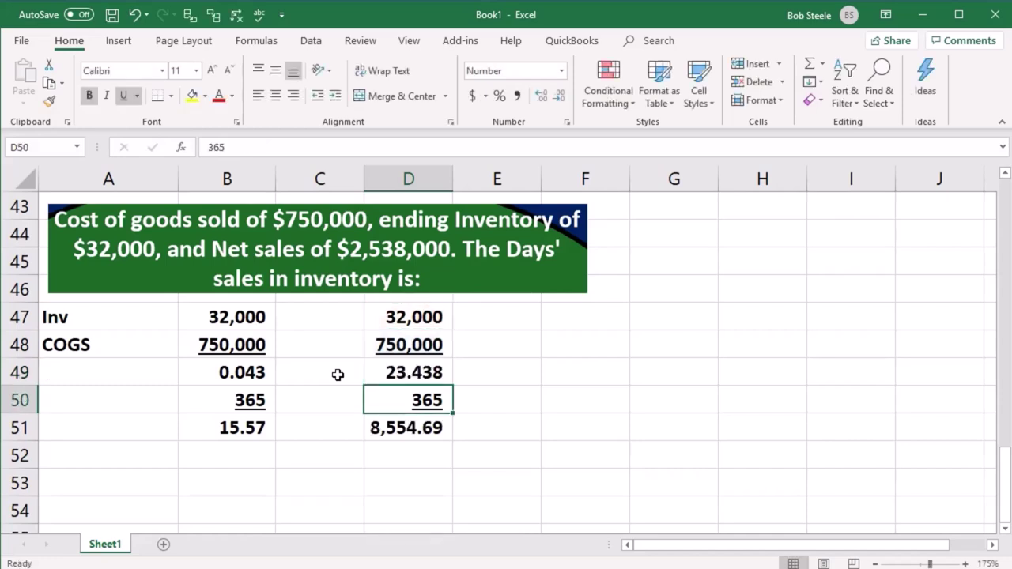
# Compare the reversed ratio in column D with the original calculation, reviewing cells B47 through B51 one at a time
pyautogui.click(385, 377)
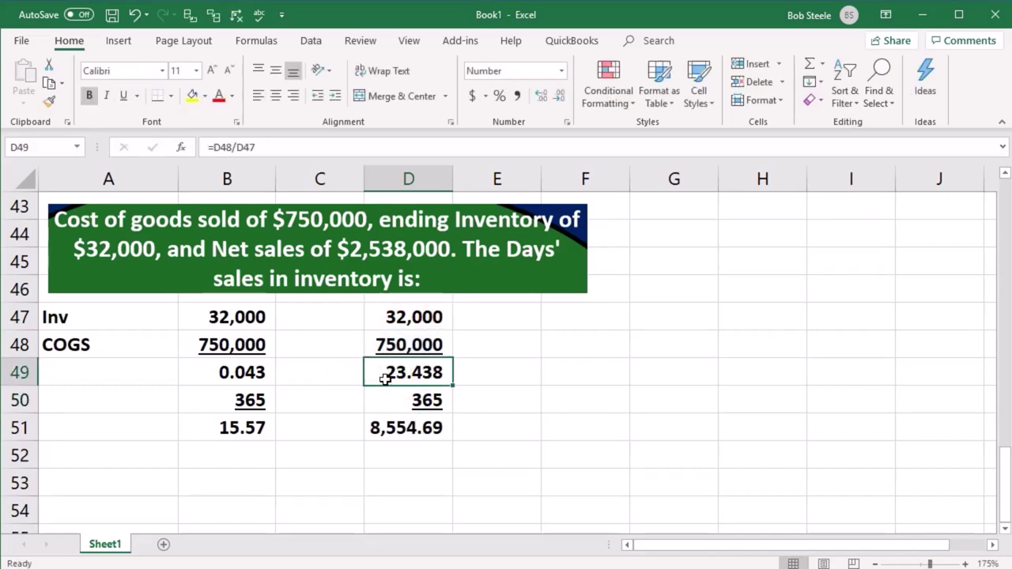
pyautogui.click(402, 410)
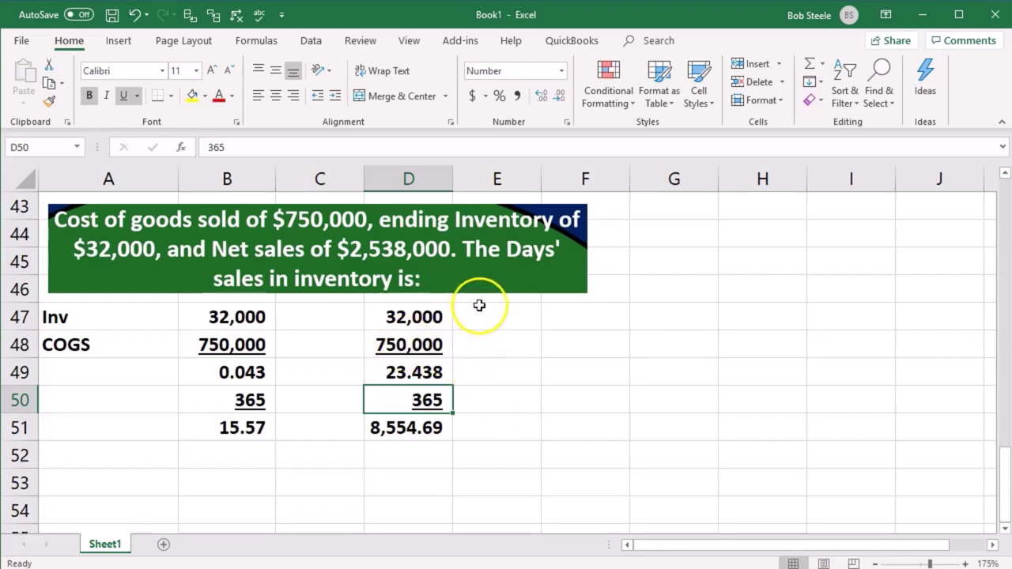
pyautogui.click(263, 402)
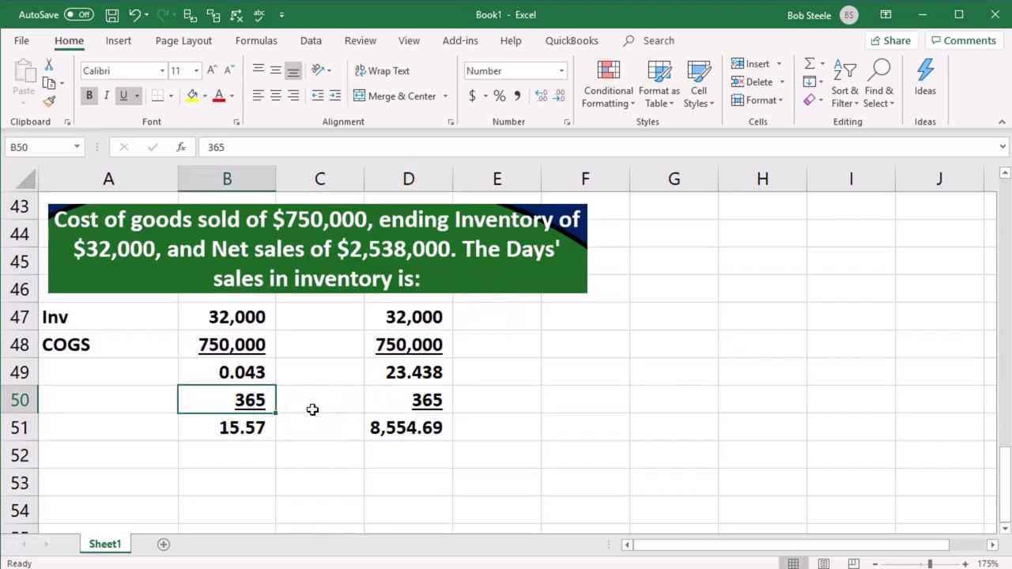
pyautogui.click(245, 324)
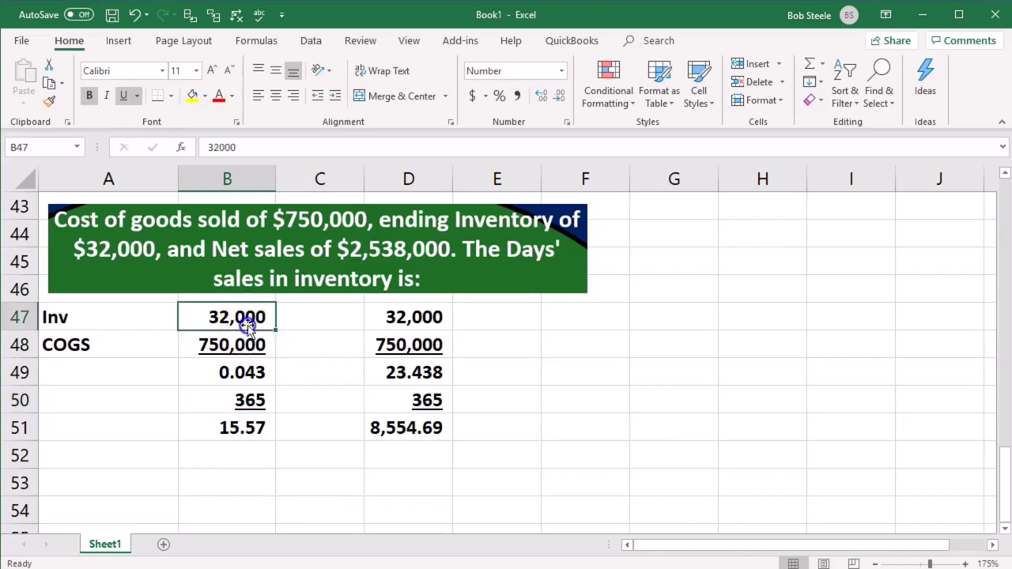
pyautogui.press('Down')
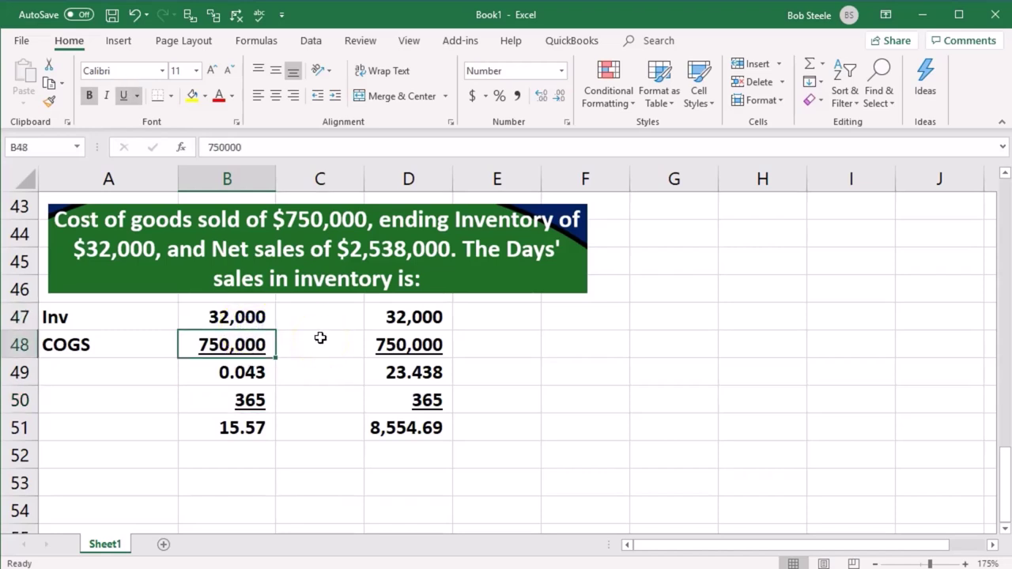
pyautogui.press('Down')
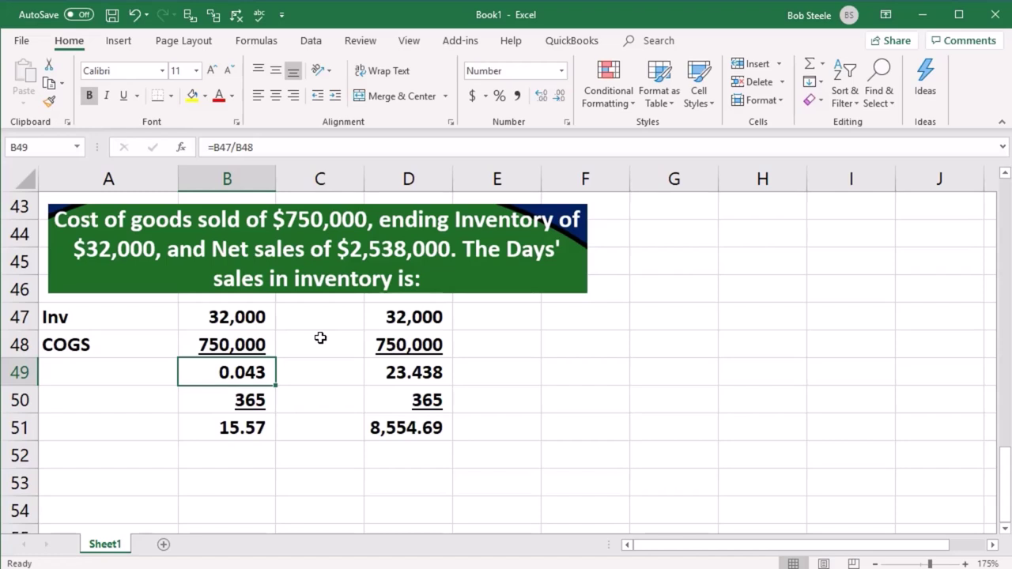
pyautogui.press('Up')
pyautogui.press('Up')
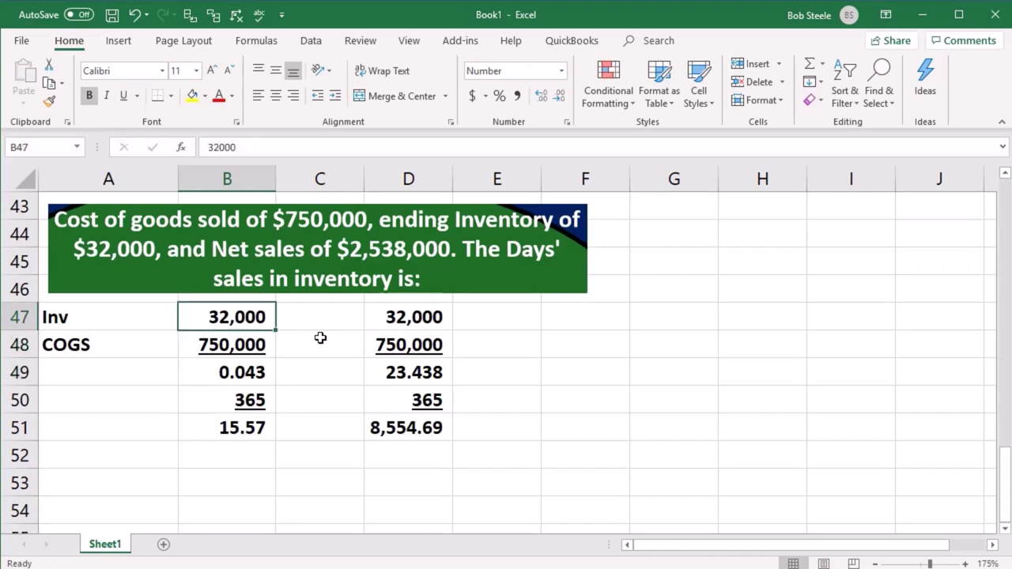
pyautogui.press('Down')
pyautogui.press('Down')
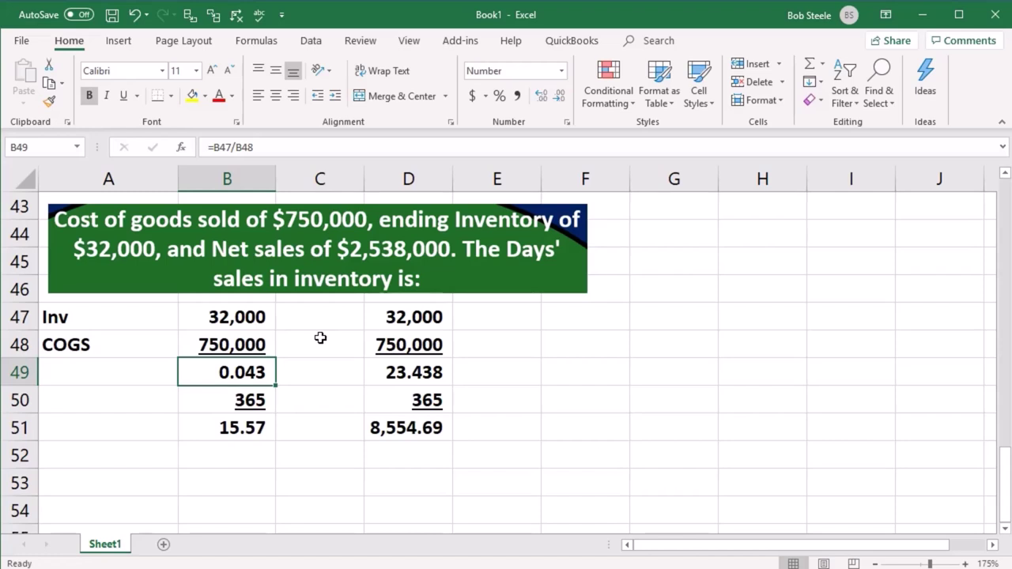
pyautogui.press('Down')
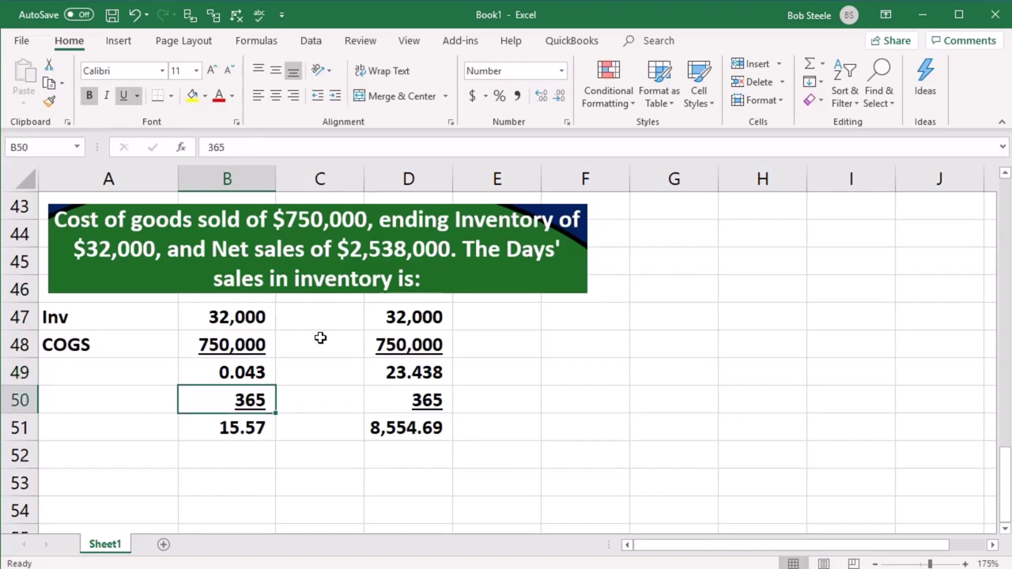
pyautogui.press('Down')
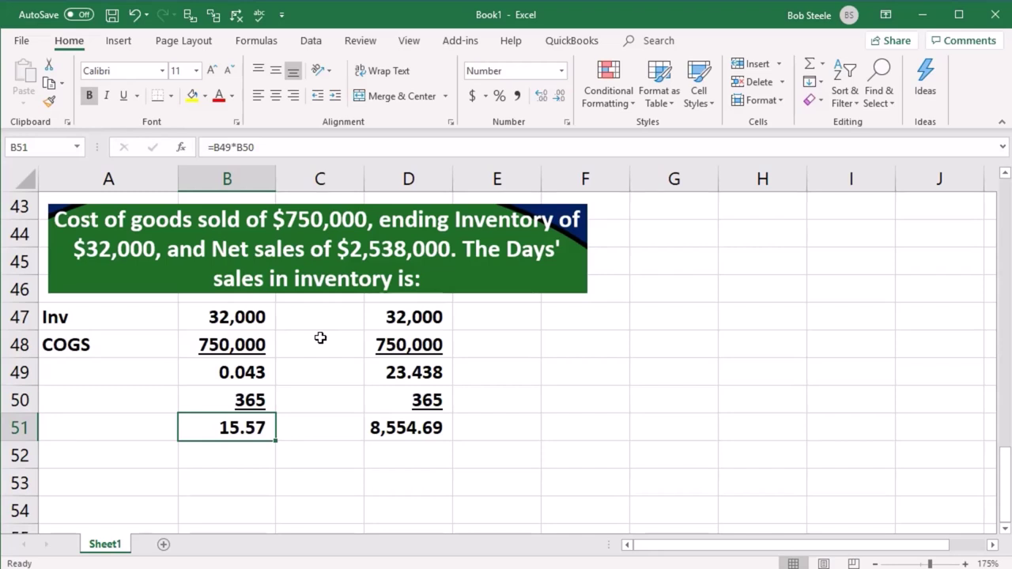
# Compare the reversed-ratio result in D51 with the days' sales in inventory result in B51
pyautogui.press('Right')
pyautogui.press('Right')
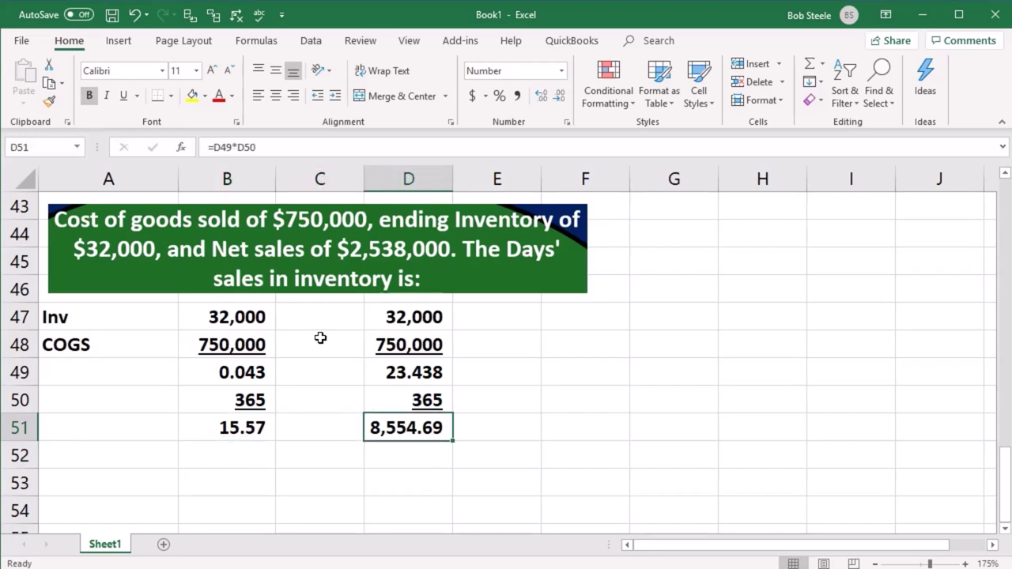
pyautogui.press('Left')
pyautogui.press('Left')
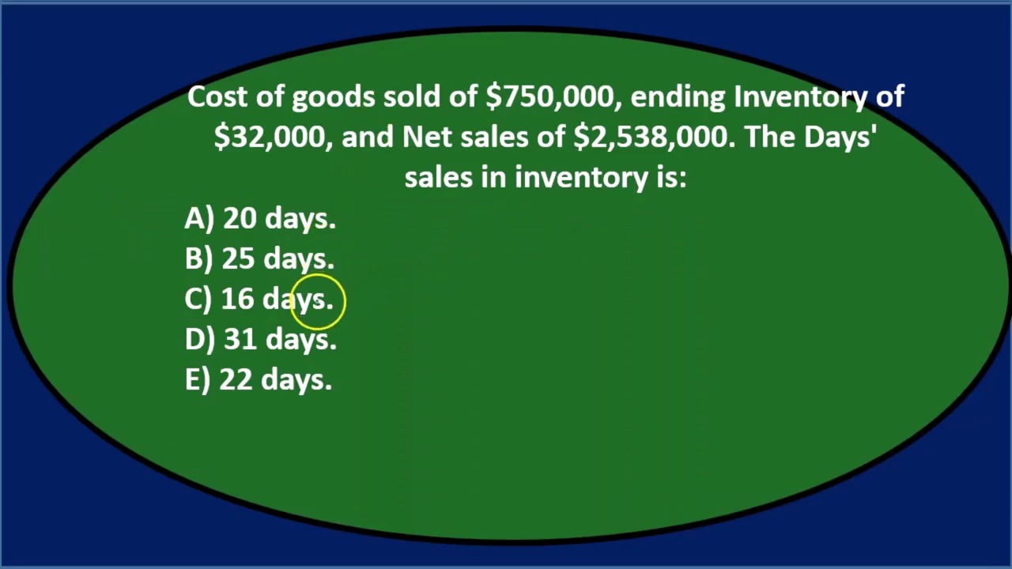
# Switch to the PowerPoint slide show, mark answer C) 16 days with the pen, and advance to the next question
pyautogui.moveTo(177, 314); pyautogui.dragTo(190, 294)
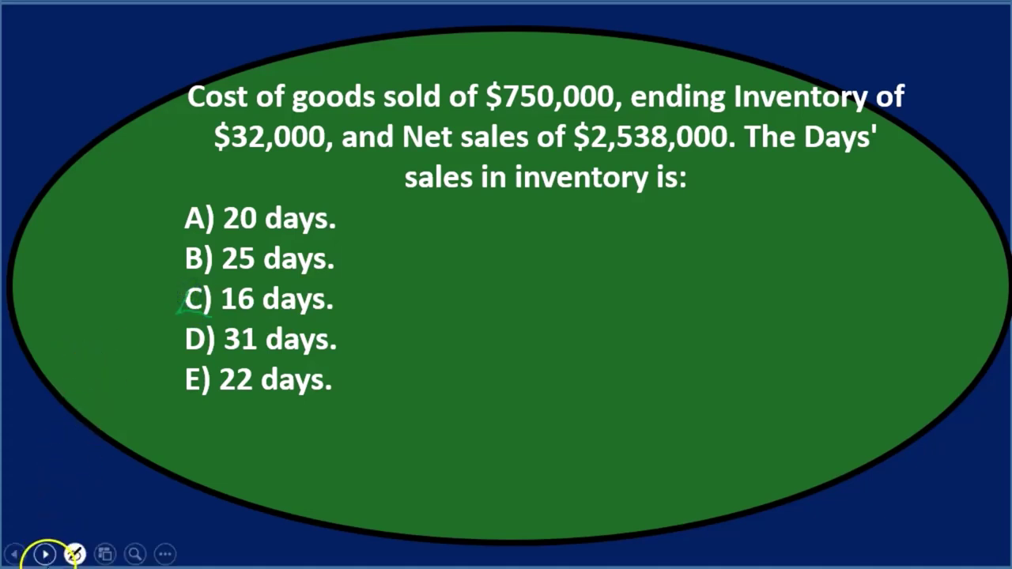
pyautogui.click(45, 554)
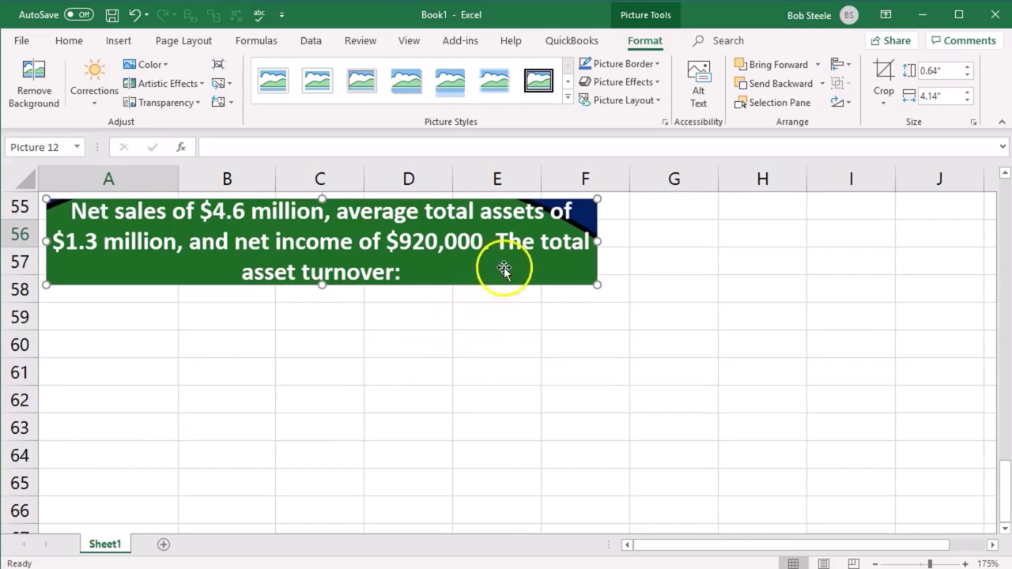
# Switch back to Excel and enter the label Sales in A59 with the amount 4,600,000 in C59
pyautogui.click(302, 406)
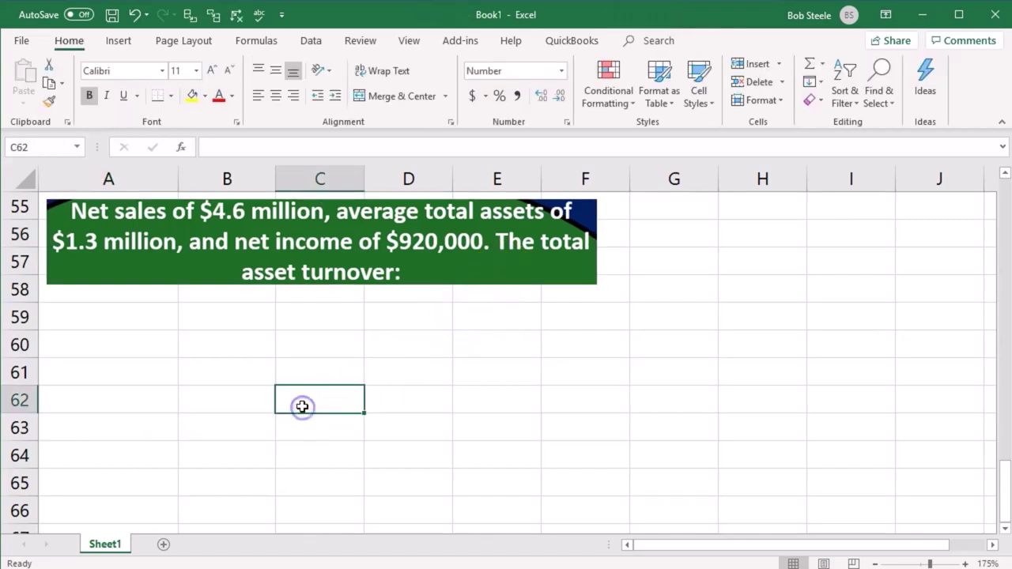
pyautogui.click(140, 315)
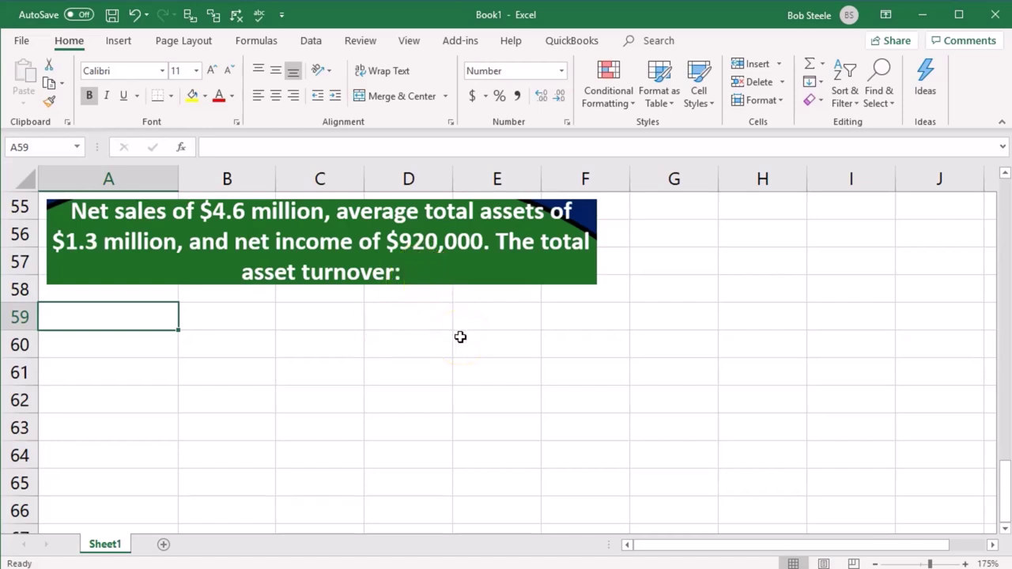
pyautogui.write('Sales')
pyautogui.press('Tab')
pyautogui.press('Tab')
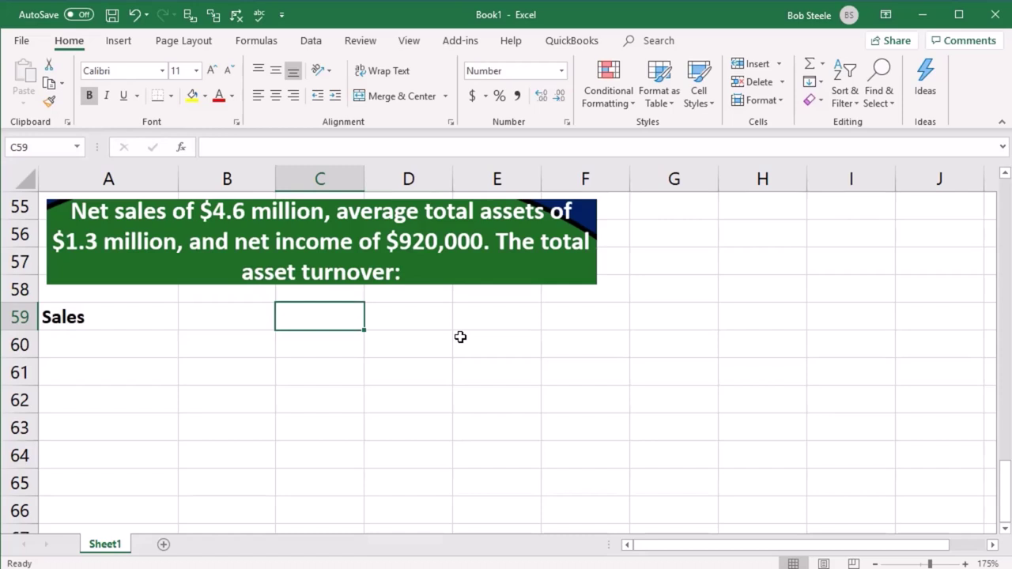
pyautogui.write('4,600,0')
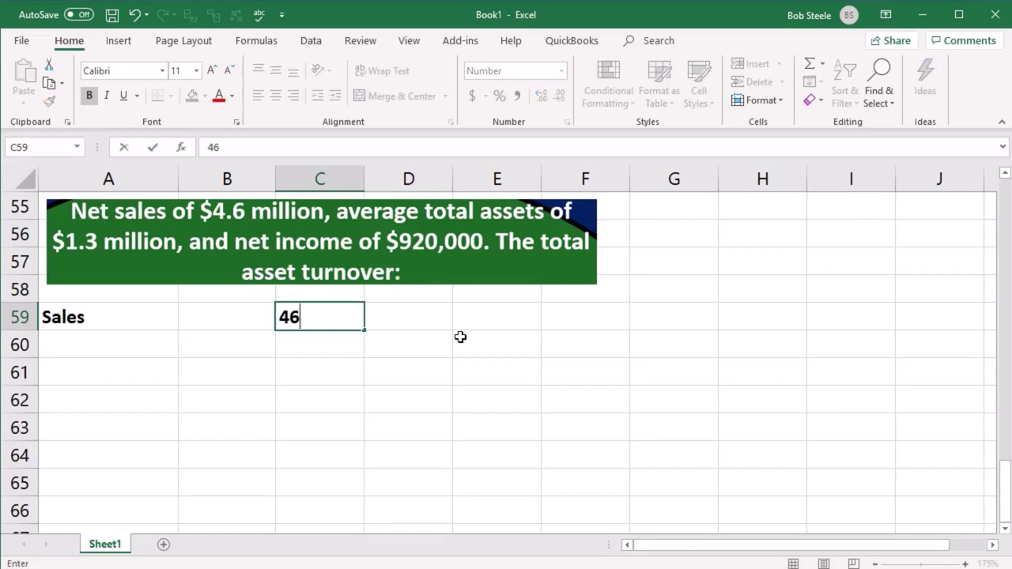
pyautogui.write('000')
pyautogui.press('Return')
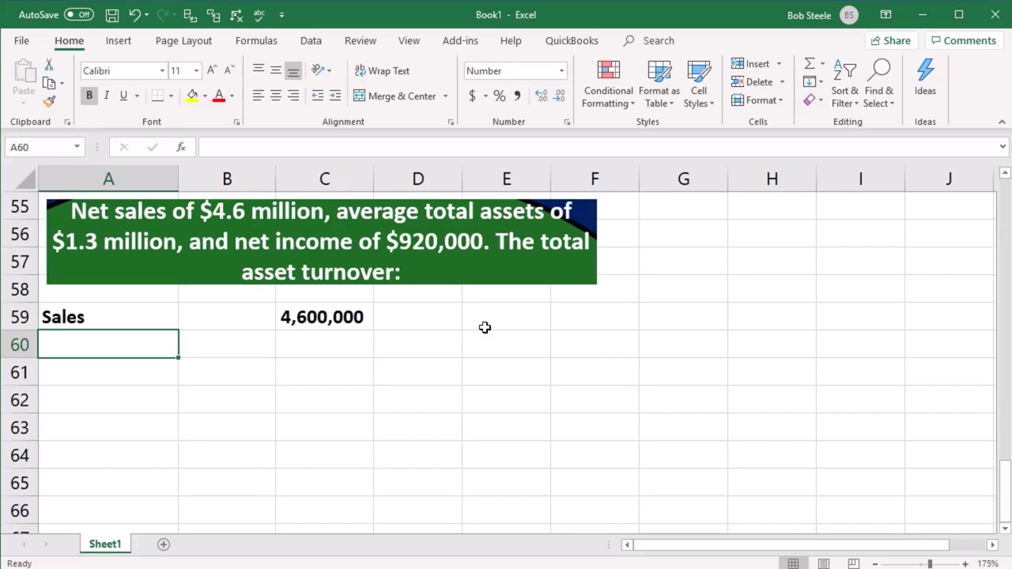
# Label the average total assets row by entering A in cell A60
pyautogui.write('A')
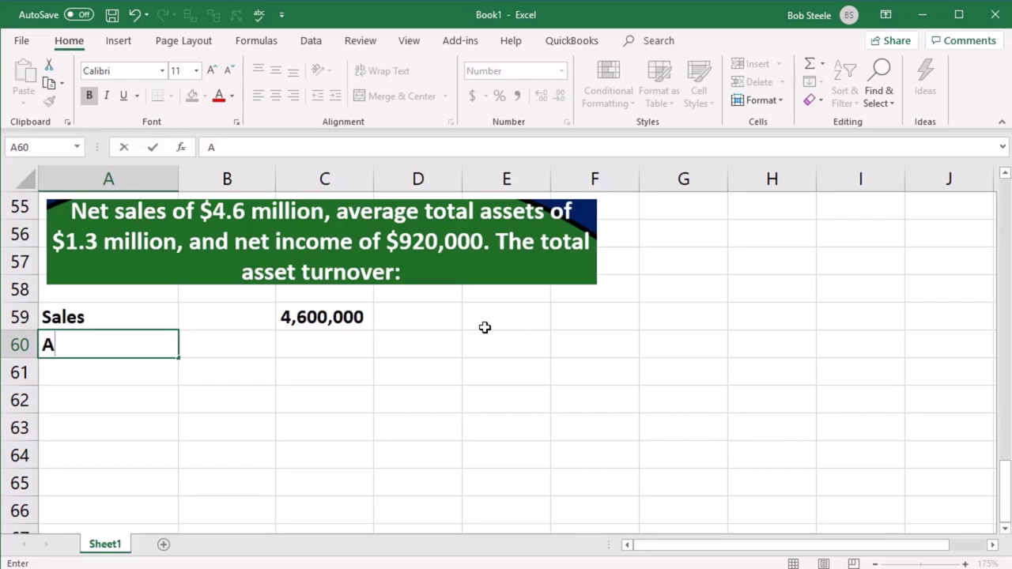
pyautogui.press('Tab')
pyautogui.press('Down')
pyautogui.press('Down')
pyautogui.press('Down')
pyautogui.press('Up')
pyautogui.press('Up')
pyautogui.press('Up')
pyautogui.press('Down')
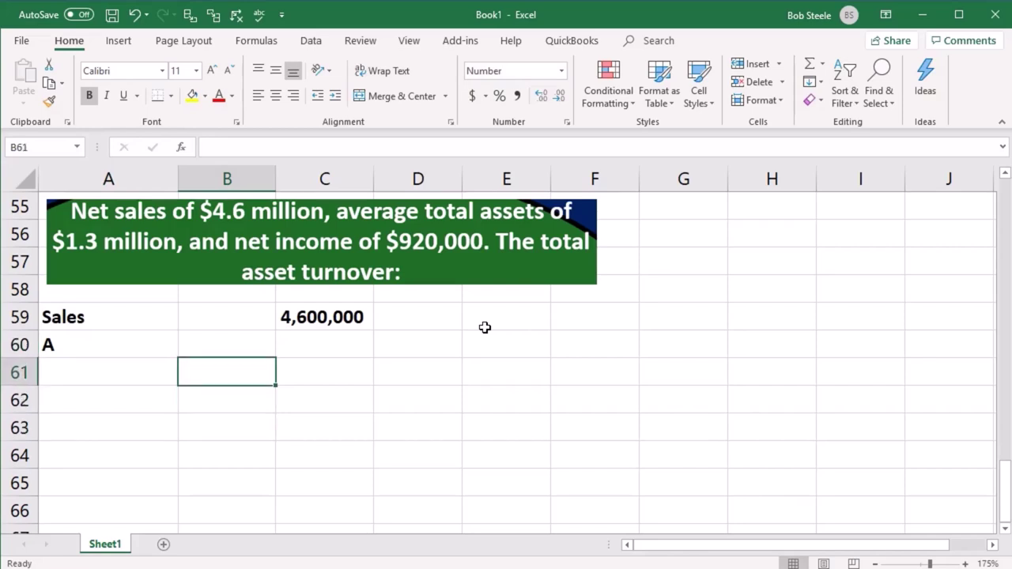
pyautogui.press('Down')
pyautogui.press('Down')
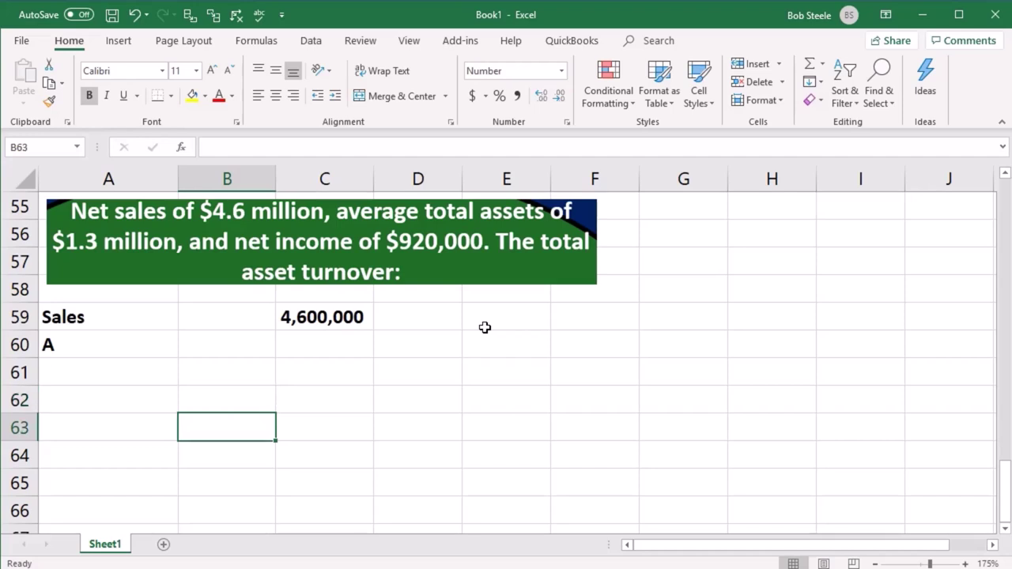
# Enter the average total assets of 1,300,000 in cell C60, below the sales amount
pyautogui.press('Right')
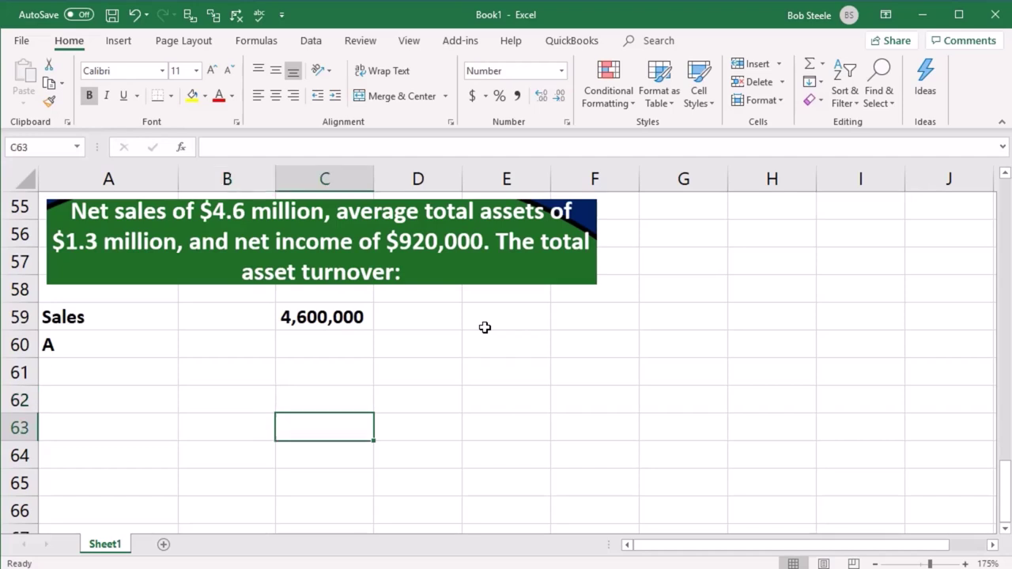
pyautogui.press('Up')
pyautogui.press('Up')
pyautogui.press('Up')
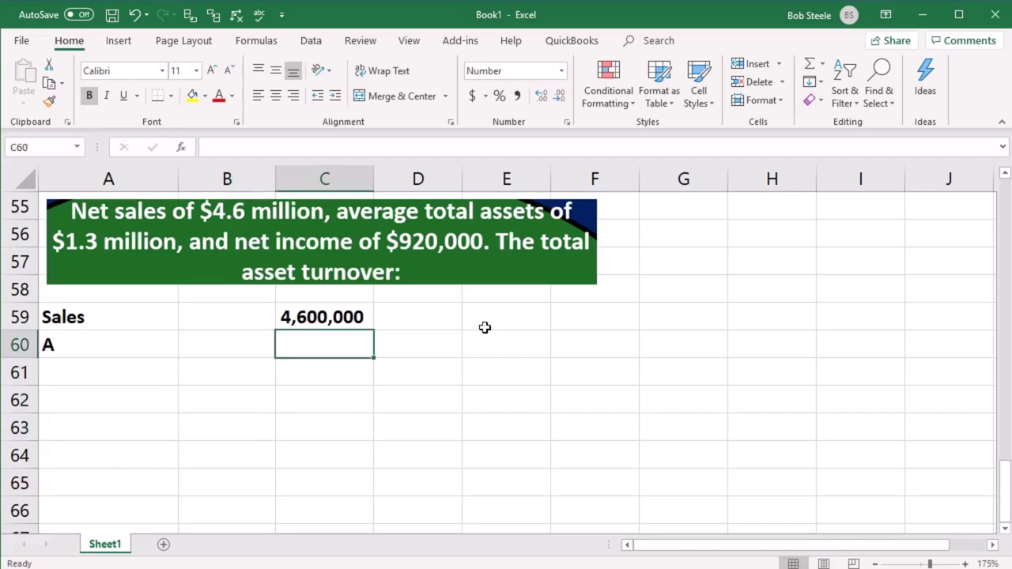
pyautogui.write('1,300,00')
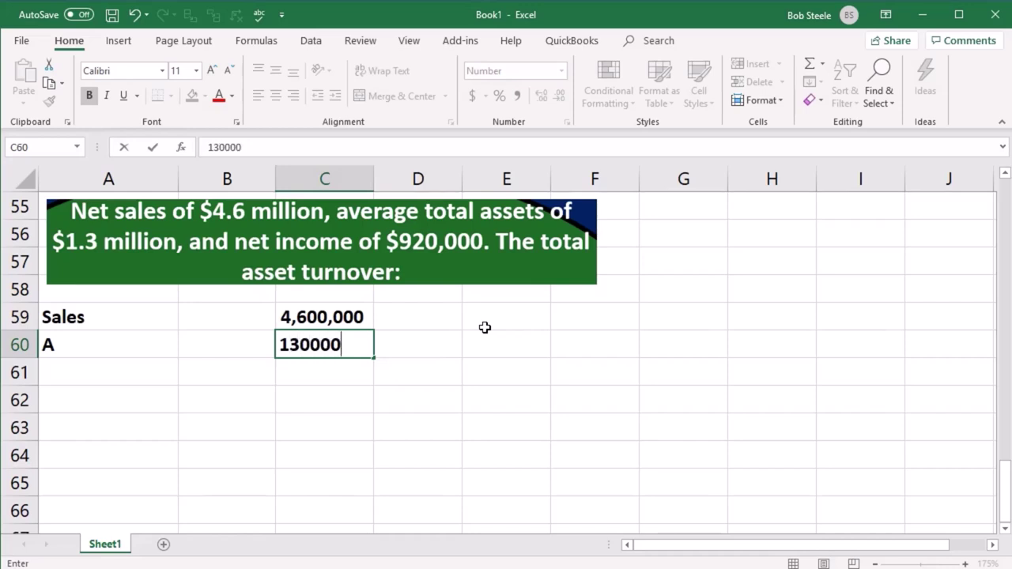
pyautogui.write('0')
pyautogui.press('Return')
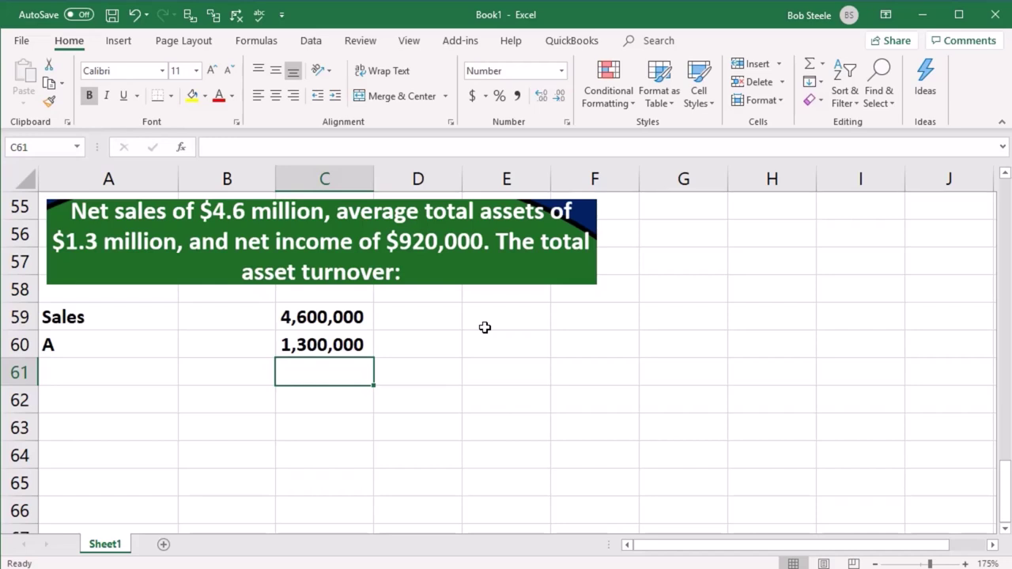
# Calculate the total asset turnover in C61 by dividing sales by average total assets with the formula =C59/C60
pyautogui.press('Up')
pyautogui.press('Down')
pyautogui.write('=')
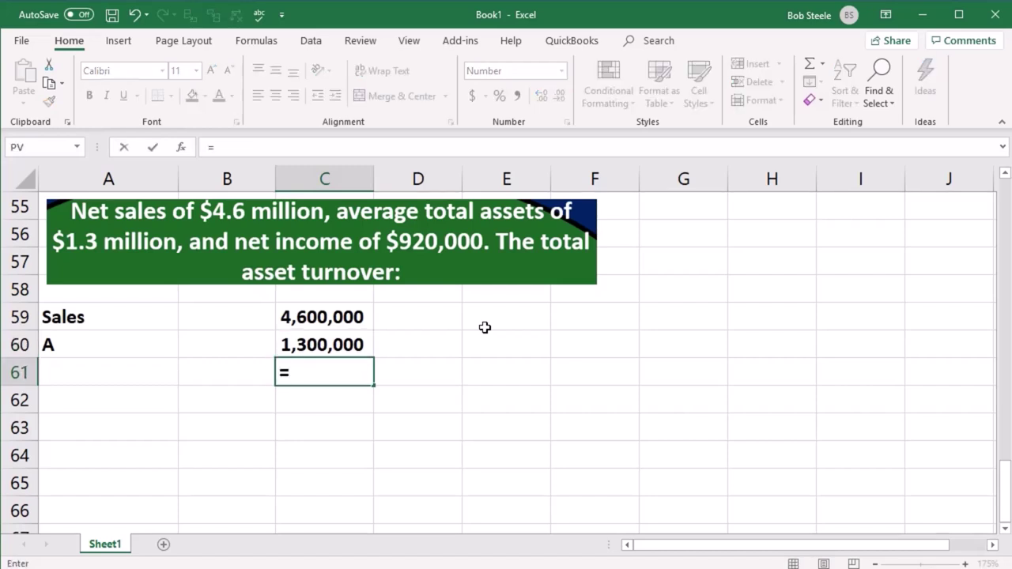
pyautogui.press('Up')
pyautogui.press('Up')
pyautogui.write('/')
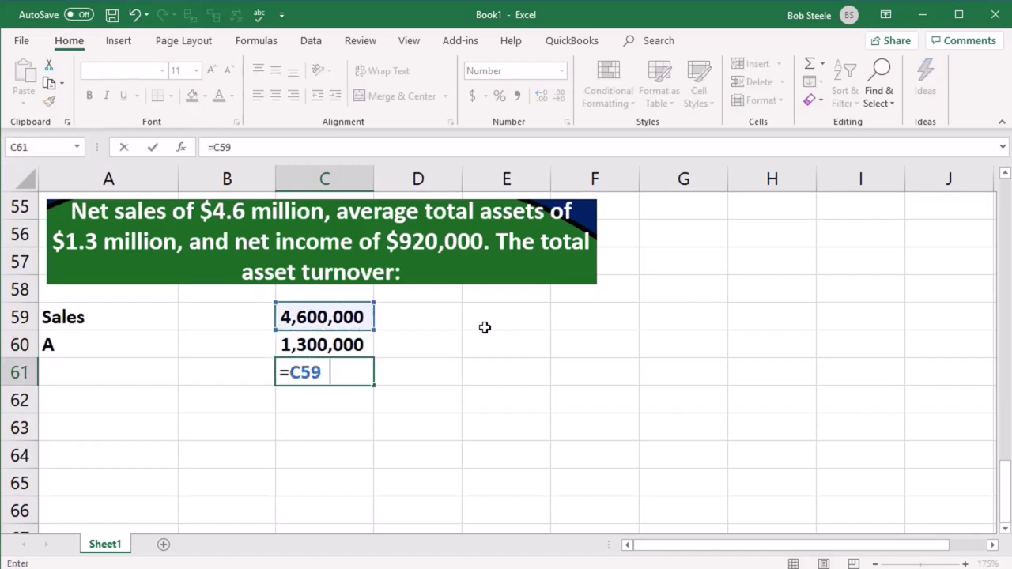
pyautogui.press('Up')
pyautogui.press('Return')
# Show the total asset turnover result in C61 with two decimal places
pyautogui.press('Up')
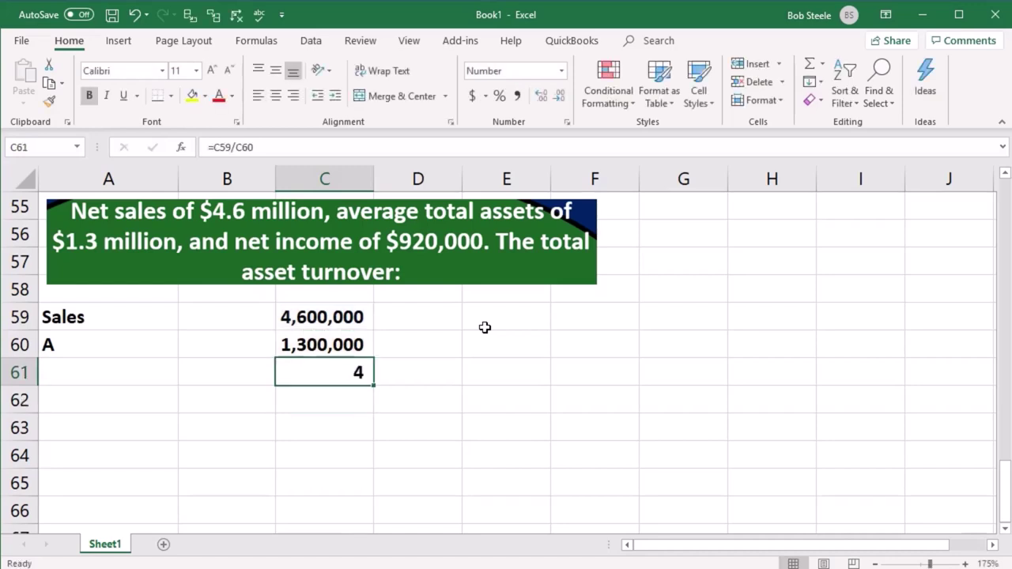
pyautogui.click(540, 96)
pyautogui.click(541, 96)
# Enter the sales and average total assets in millions as 4.6 in E59 and 1.3 in E60
pyautogui.click(518, 307)
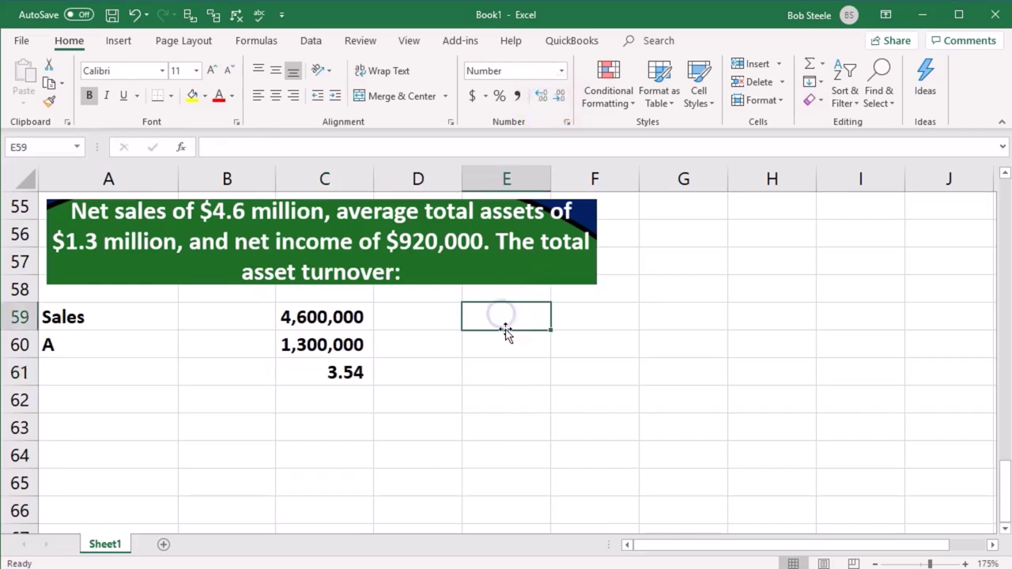
pyautogui.write('4.6')
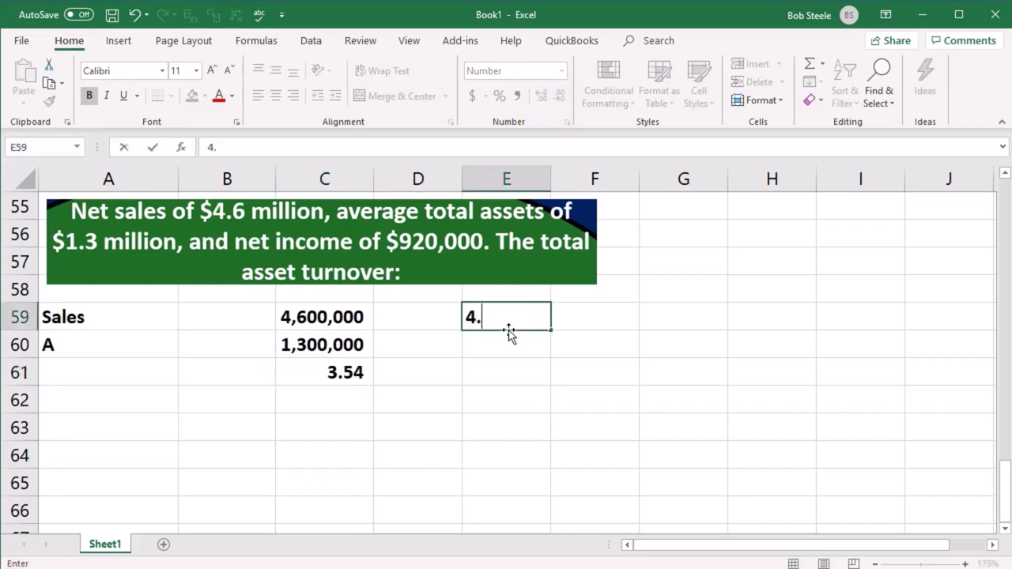
pyautogui.press('Return')
pyautogui.write('1.3')
pyautogui.press('Return')
# Format cells E59 to E61 to show two decimal places
pyautogui.press('Up')
pyautogui.press('Up')
pyautogui.moveTo(511, 316); pyautogui.dragTo(514, 370)
pyautogui.click(540, 95)
pyautogui.click(540, 95)
# Calculate the total asset turnover from the figures in millions in E61 with the formula =E59/E60
pyautogui.click(505, 373)
pyautogui.write('=')
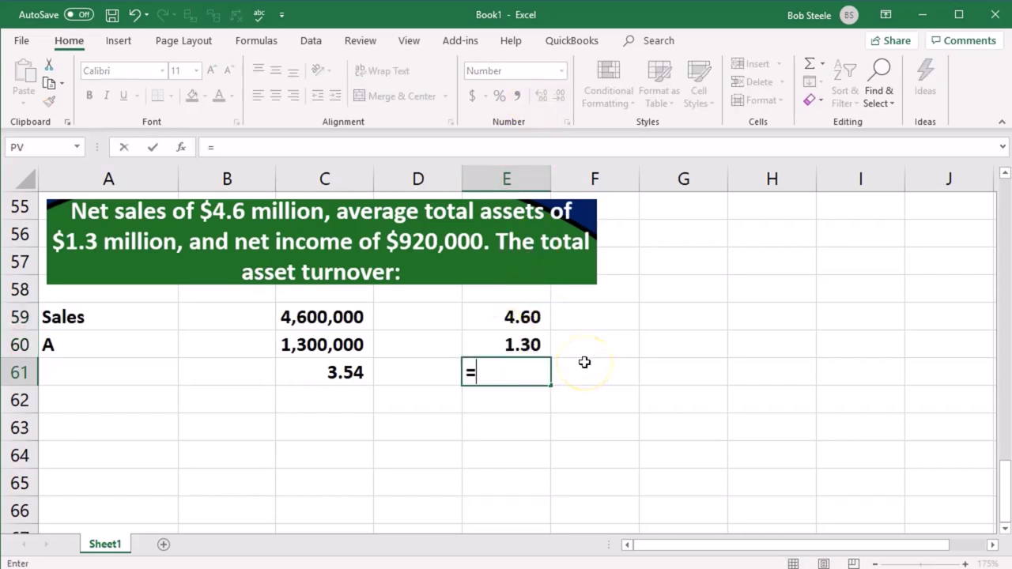
pyautogui.press('Up')
pyautogui.press('Up')
pyautogui.write('/')
pyautogui.press('Up')
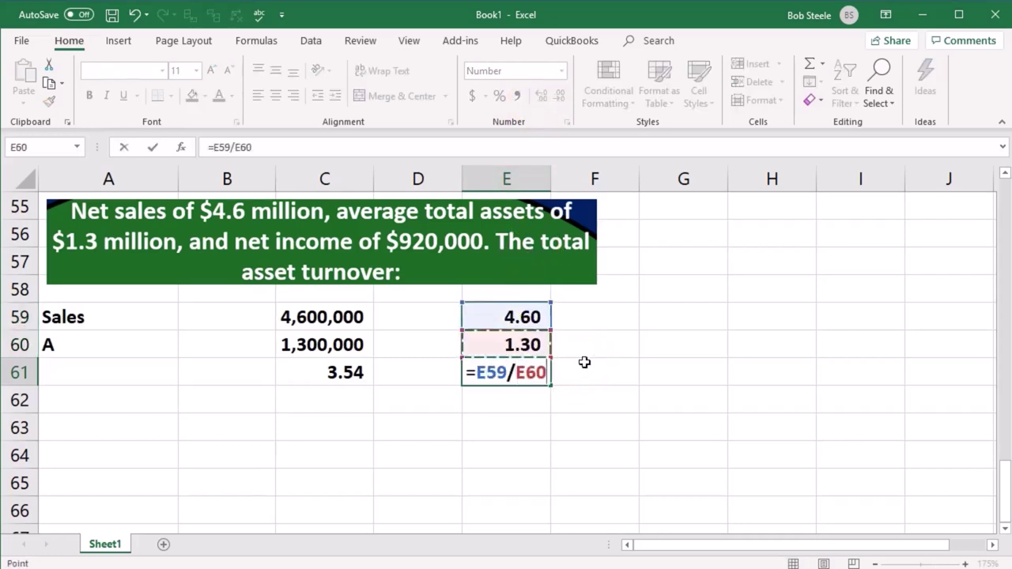
pyautogui.press('Return')
pyautogui.press('Up')
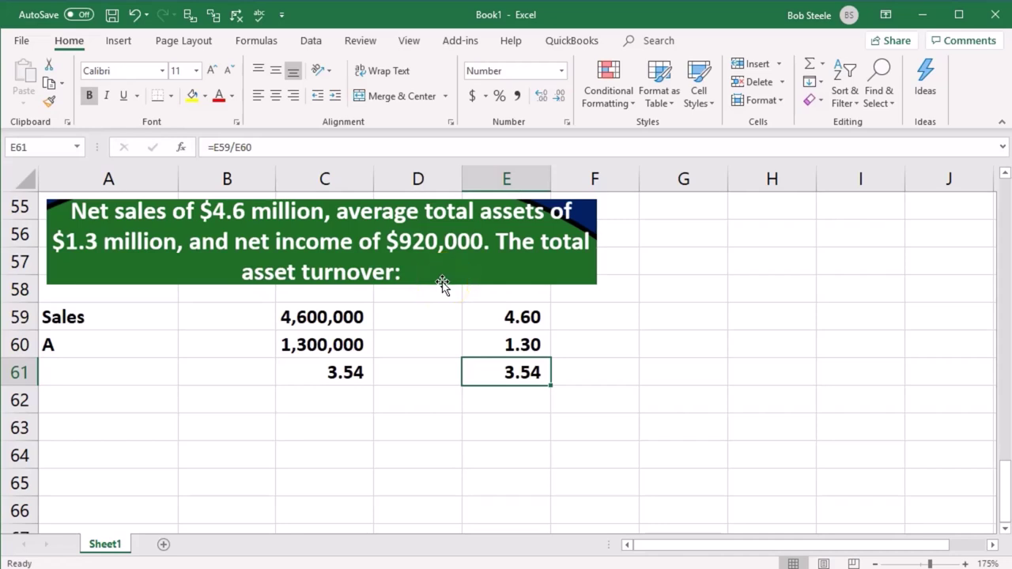
# Return to the PowerPoint slide show, mark answer D) 3.54 times, and advance to the next question
pyautogui.click(354, 316)
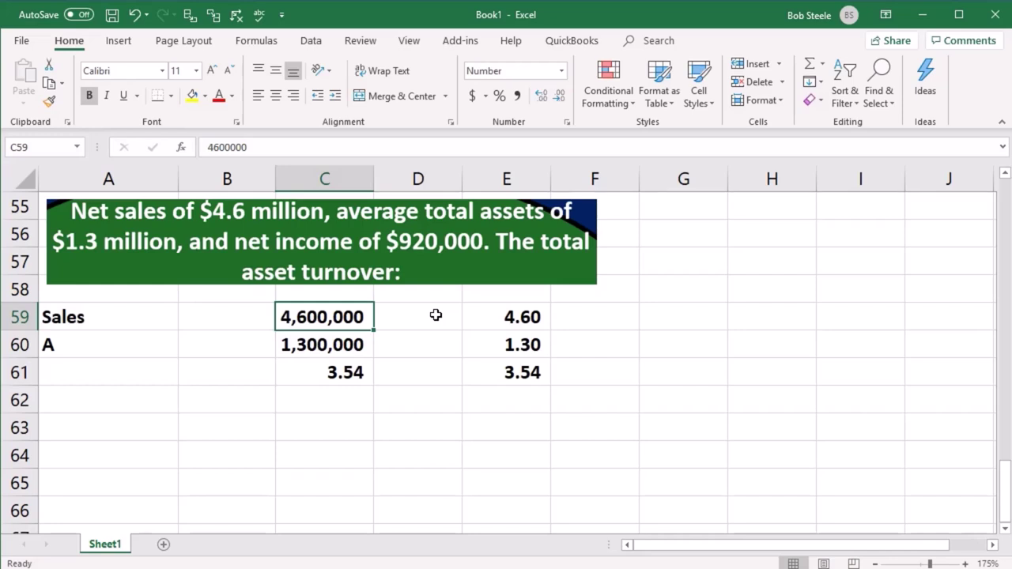
pyautogui.click(348, 422)
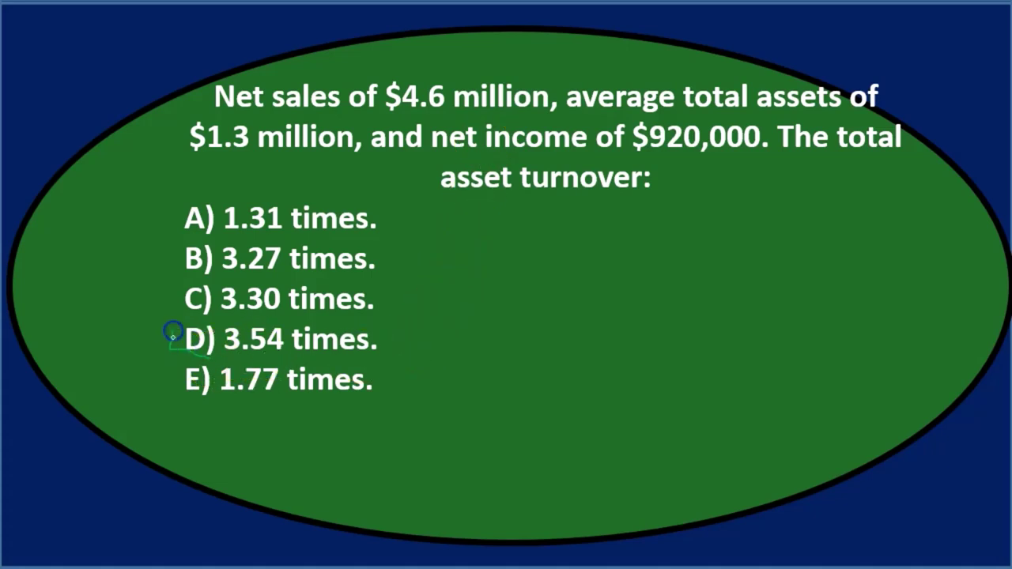
pyautogui.click(124, 328)
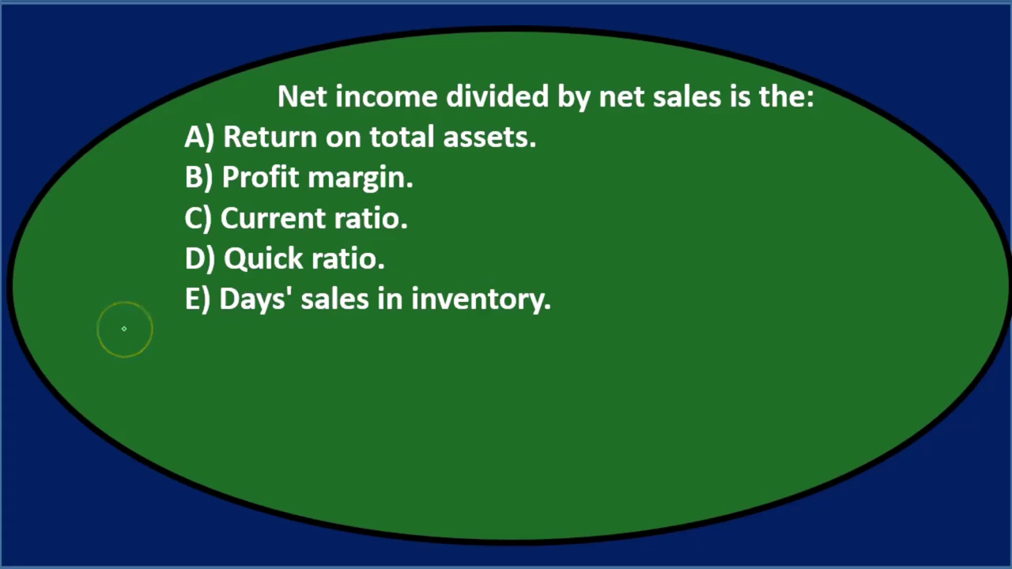